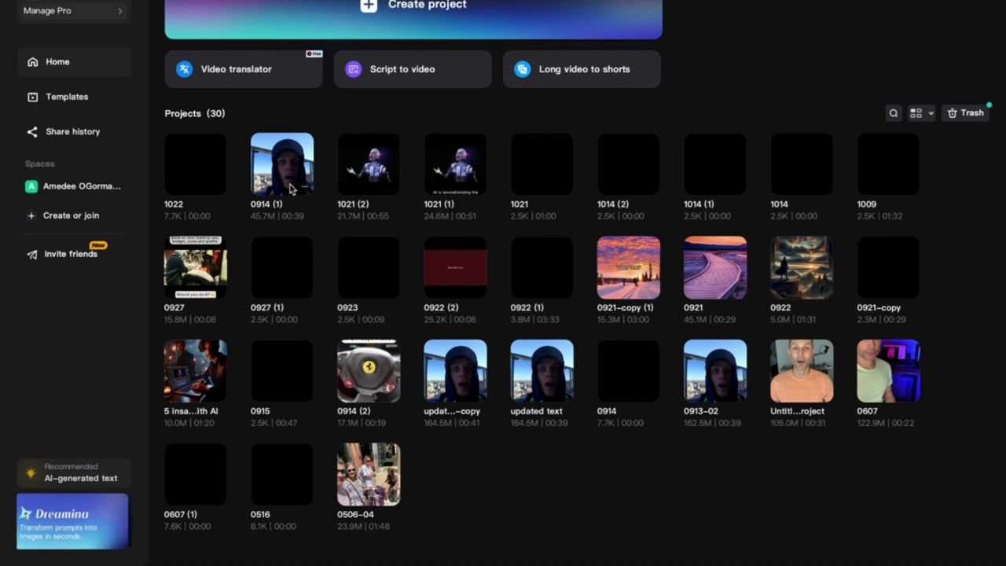
- Create a new project and import the Revolutionize Income with AI Tools.mp4 video from the Downloads folder
left_click(309, 20)
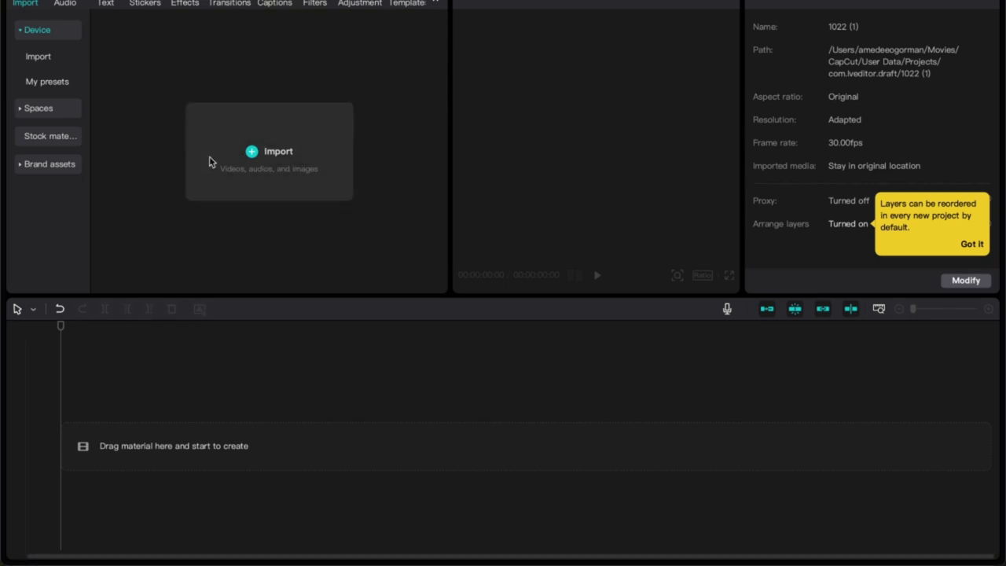
left_click(255, 154)
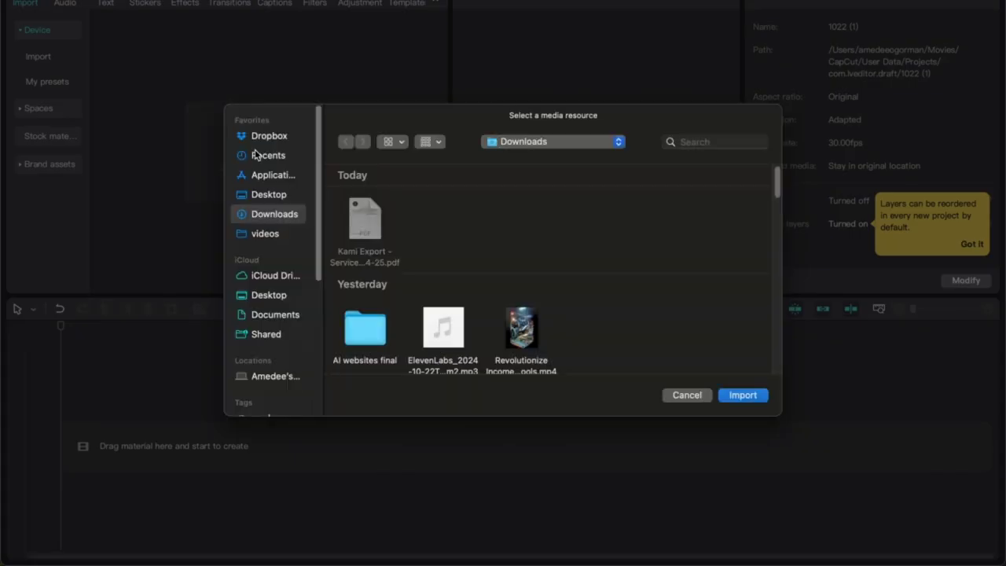
scroll(578, 279, "down", 2)
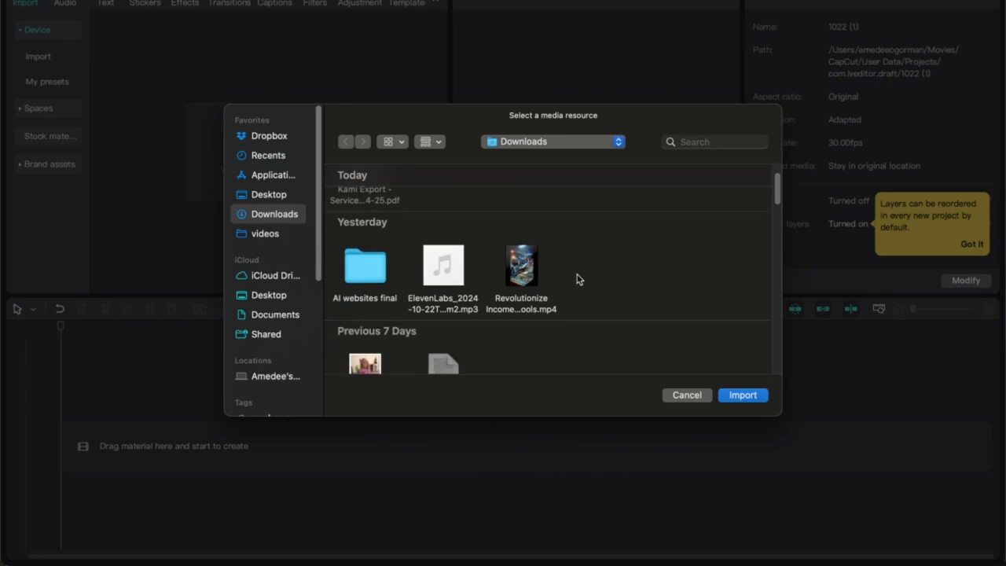
left_click(532, 287)
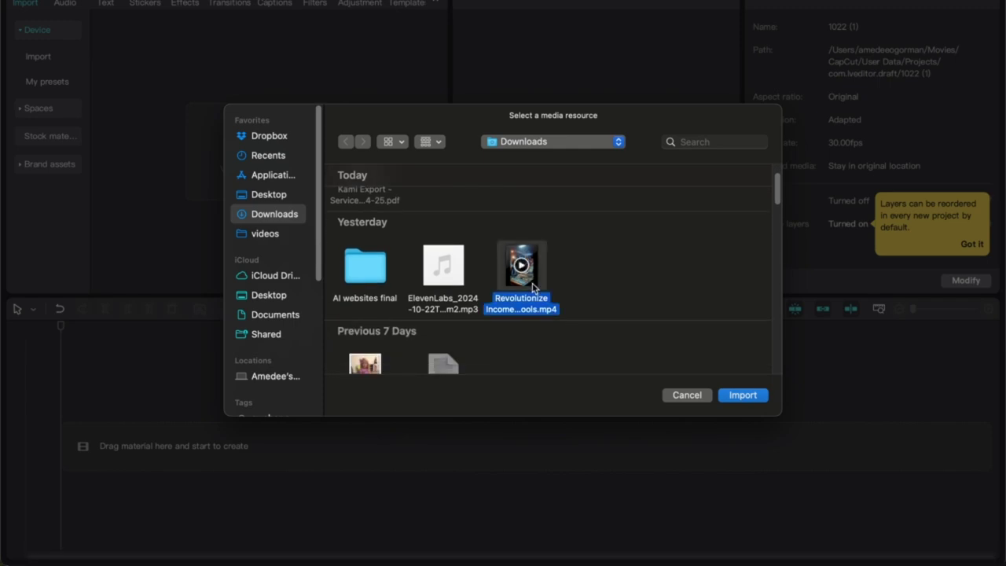
left_click(743, 396)
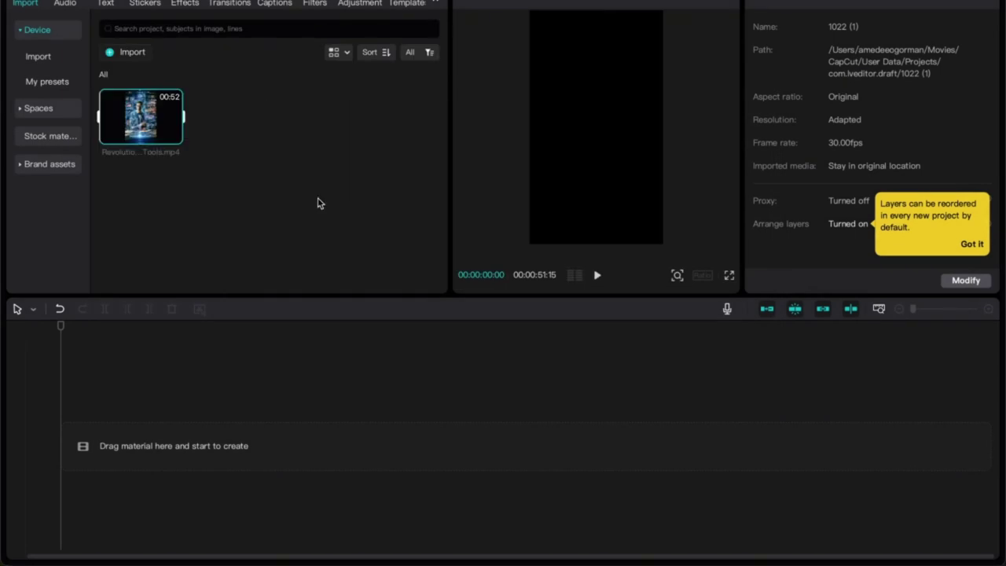
- Place the imported video at the start of the timeline and preview the first seconds of playback
mouse_move(153, 120)
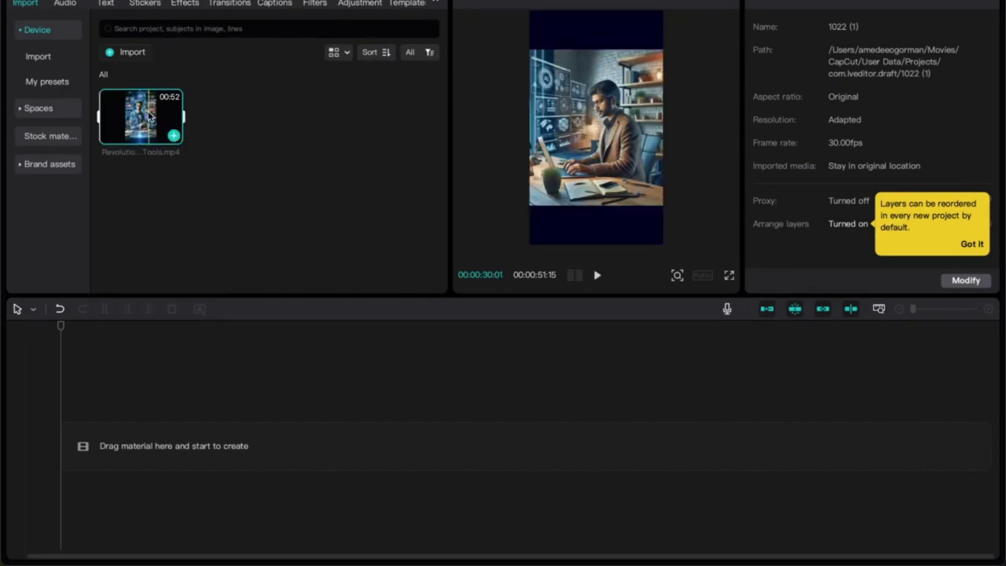
left_click_drag(149, 124, 133, 453)
left_click(595, 276)
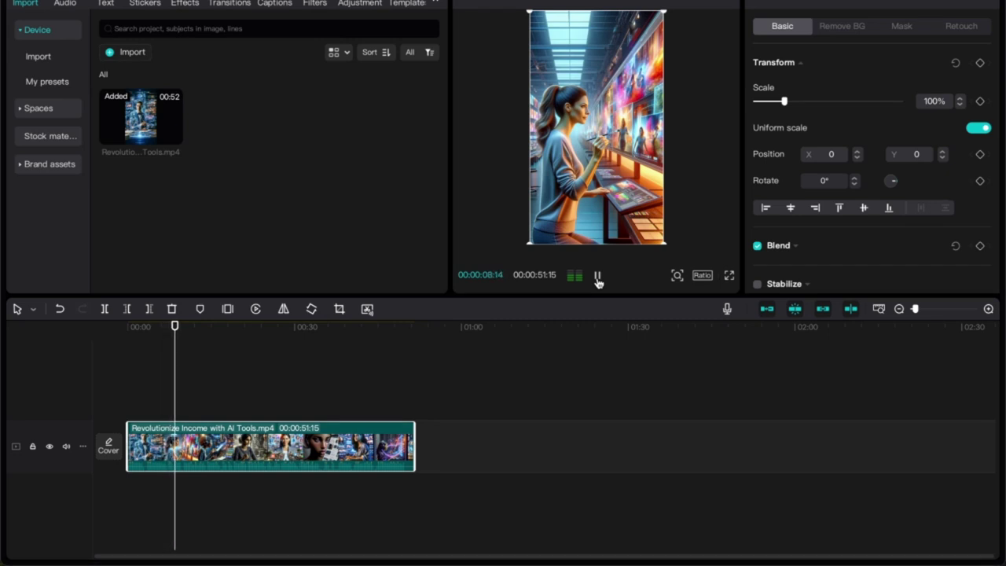
left_click(597, 278)
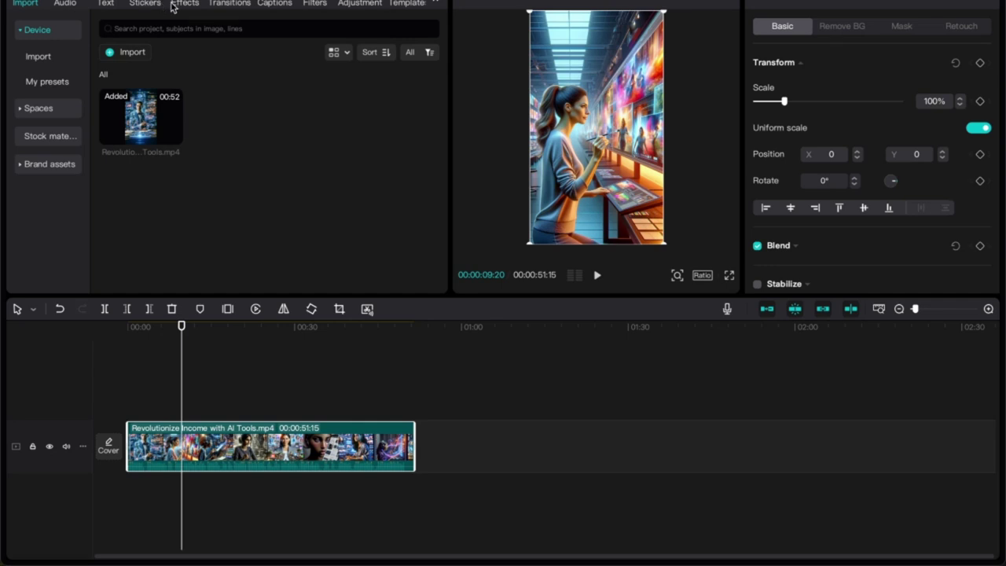
- Generate auto captions for the video with the spoken language set to Detect language, and bring up the caption list
left_click(275, 4)
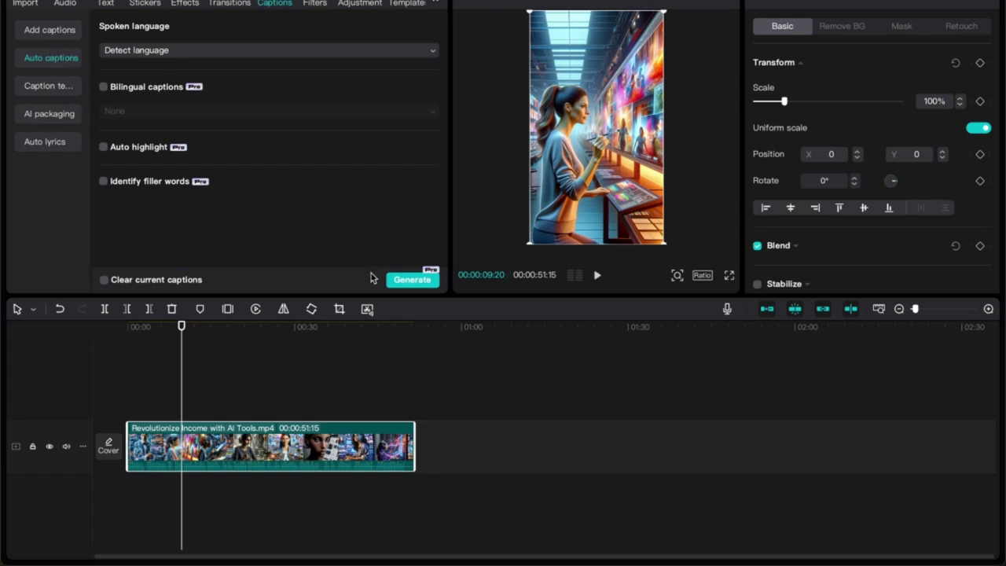
left_click(409, 282)
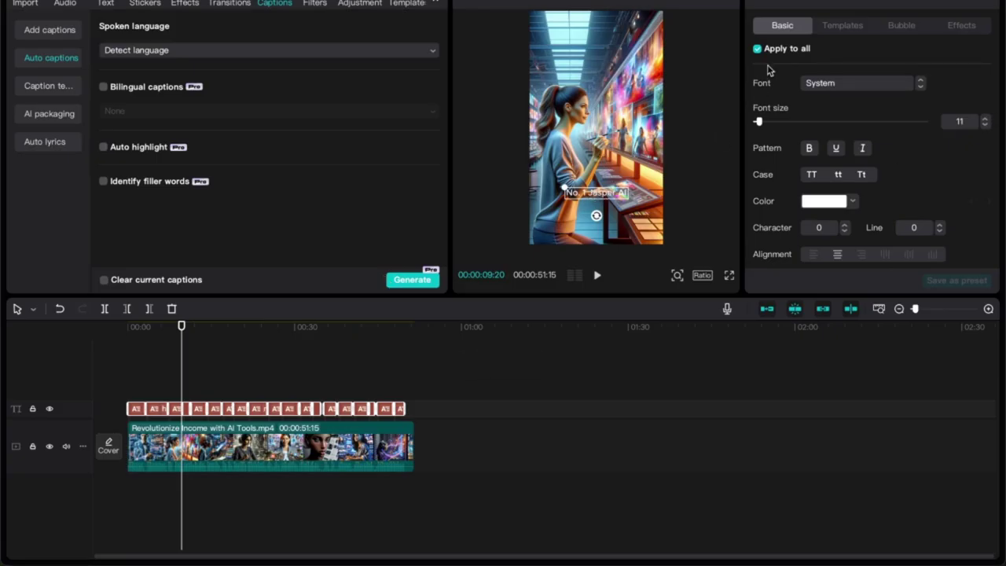
left_click(776, 3)
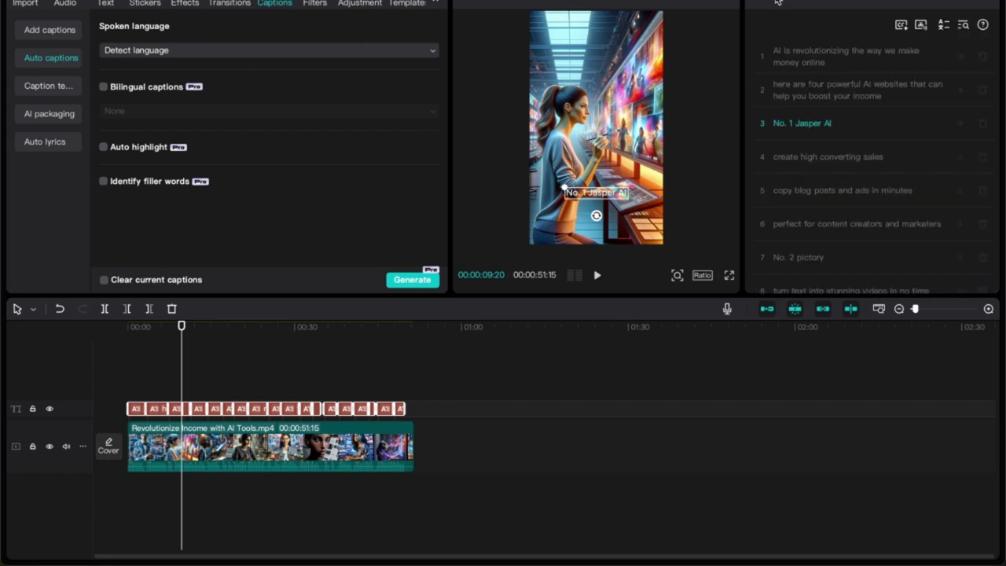
- Apply the Pro text template showing a bold yellow "THE" to all captions
left_click(849, 4)
left_click(847, 28)
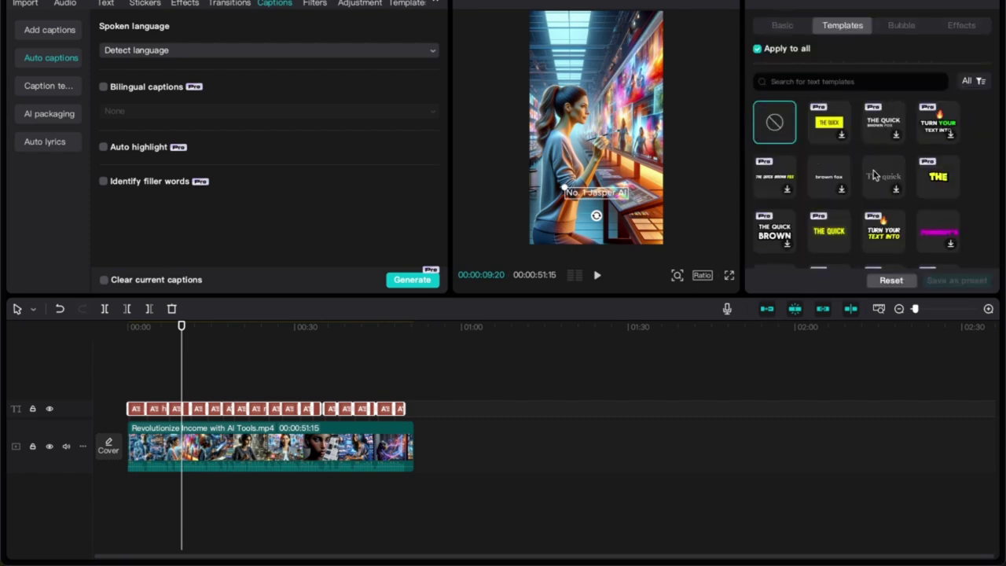
left_click(931, 189)
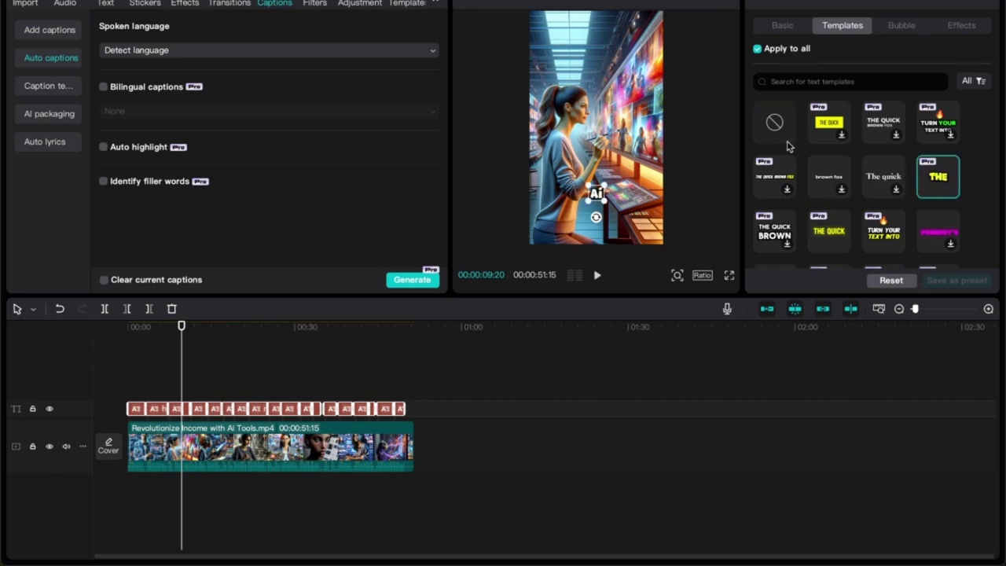
- Set the font size of all captions to 45 and move them up in the frame to a Y position of about -612
left_click(782, 28)
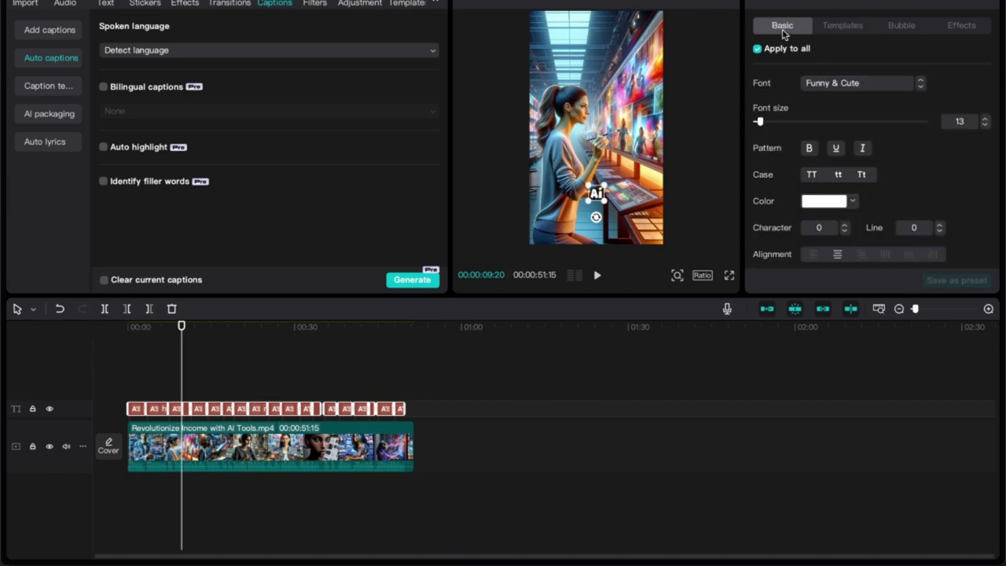
left_click(985, 119)
left_click(985, 118)
left_click(985, 119)
left_click(985, 120)
left_click(985, 120)
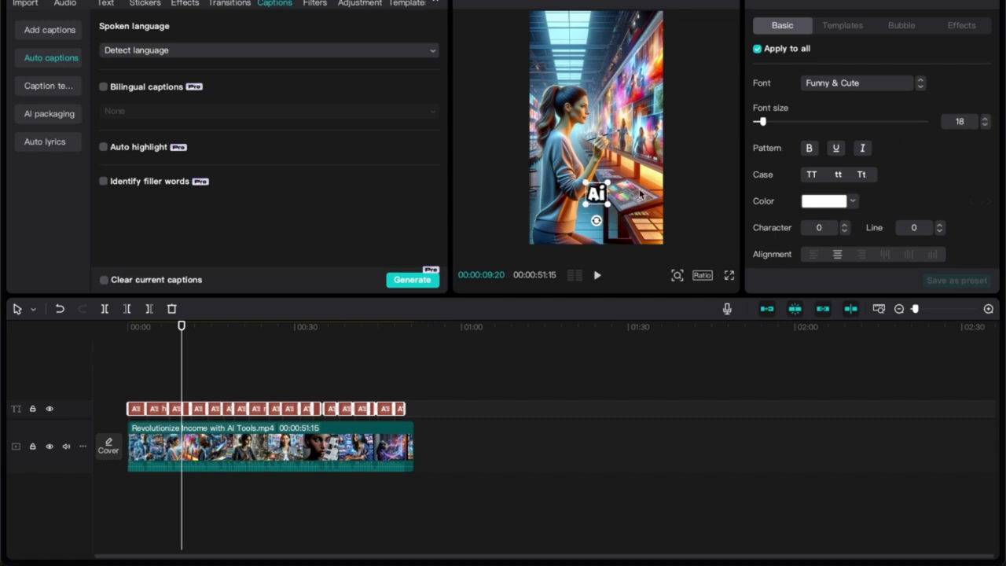
left_click(985, 119)
left_click(985, 119)
mouse_move(762, 122)
left_mouse_down()
mouse_move(789, 125)
mouse_move(779, 123)
left_mouse_up()
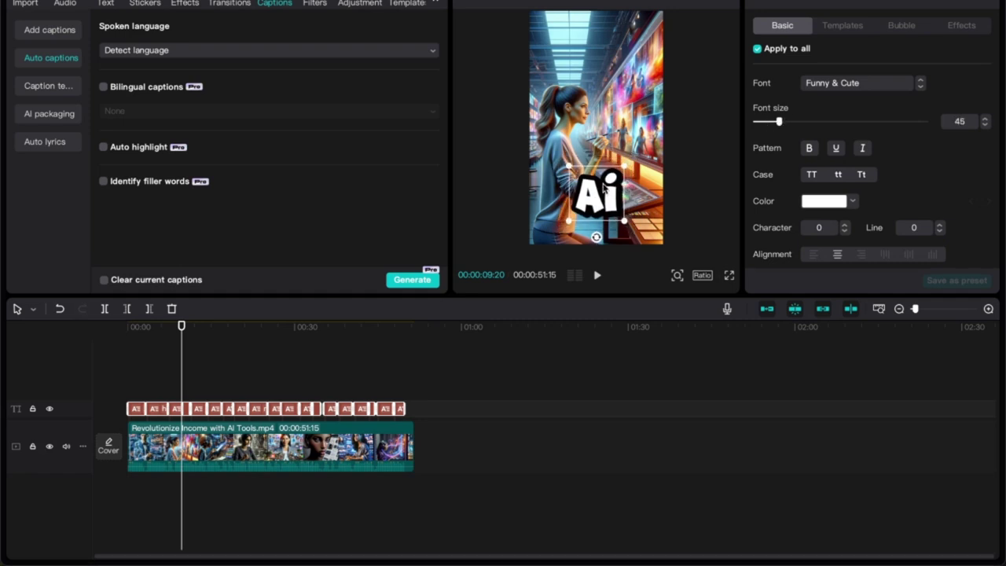
left_click_drag(604, 183, 603, 153)
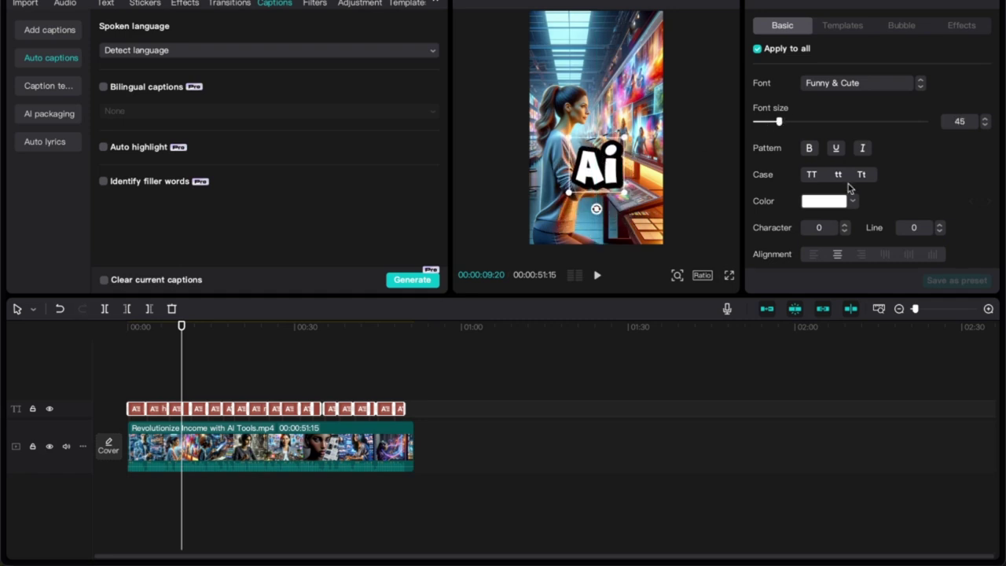
- Apply the red preset style with a white outline to all captions and scale the text up slightly
scroll(851, 204, "down", 5)
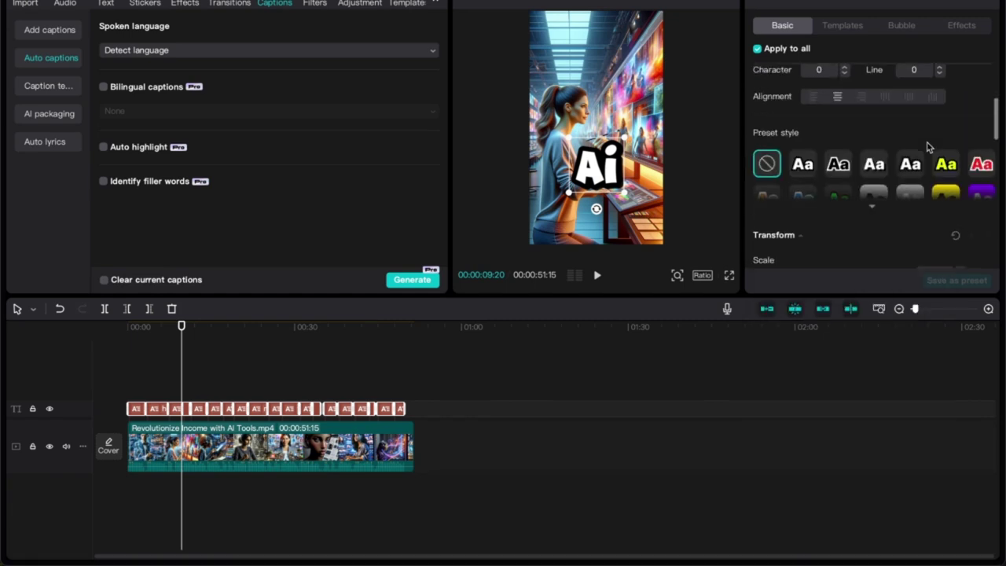
left_click(981, 127)
scroll(887, 134, "down", 2)
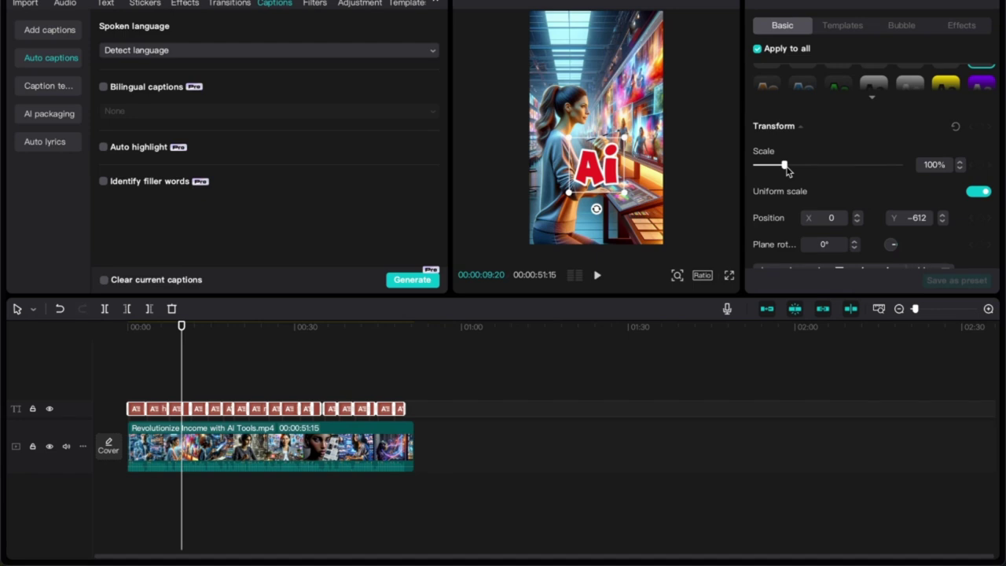
mouse_move(784, 166)
left_mouse_down()
mouse_move(799, 166)
mouse_move(788, 167)
left_mouse_up()
- Keep the caption opacity at 100% and set the stroke thickness to 51
scroll(859, 166, "down", 4)
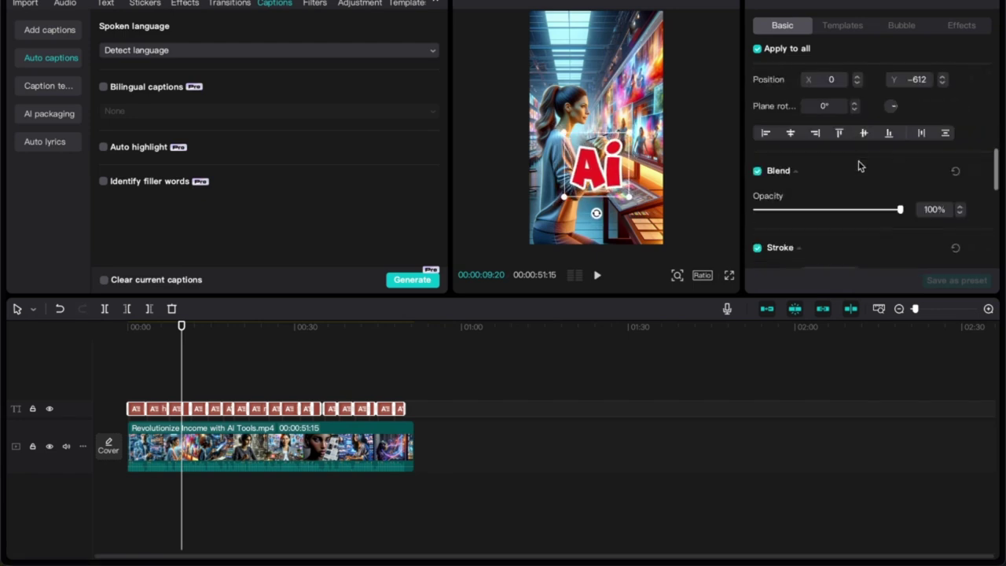
scroll(859, 166, "down", 2)
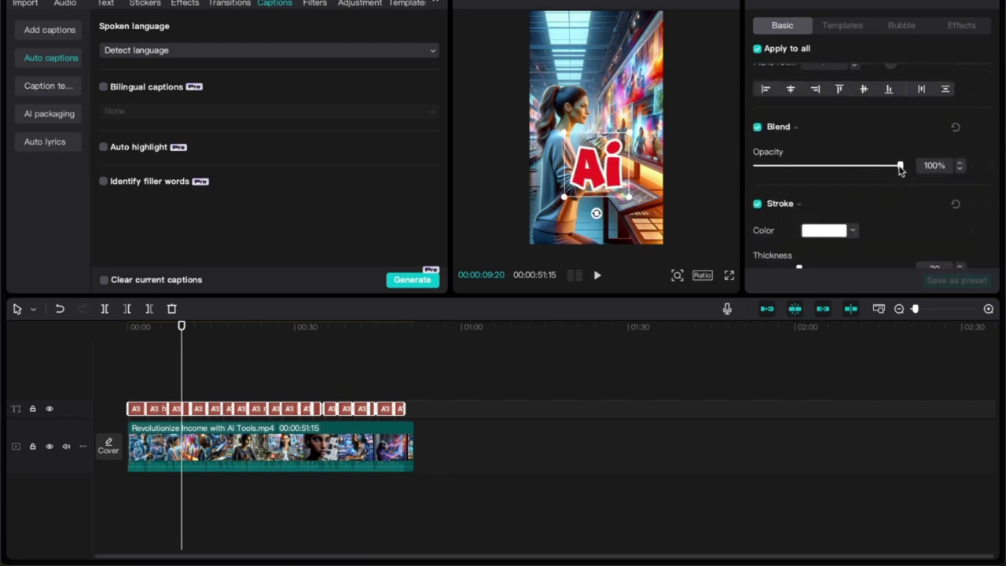
left_click_drag(900, 167, 908, 190)
scroll(890, 202, "down", 4)
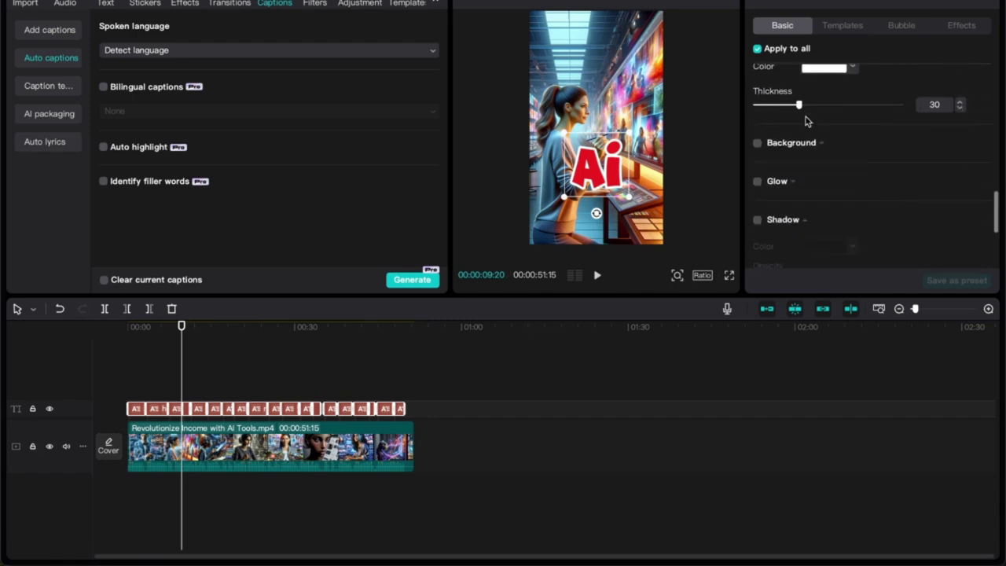
left_click_drag(798, 105, 830, 105)
- Turn on a background behind all captions and set its color to light green A5E137
scroll(761, 170, "up", 1)
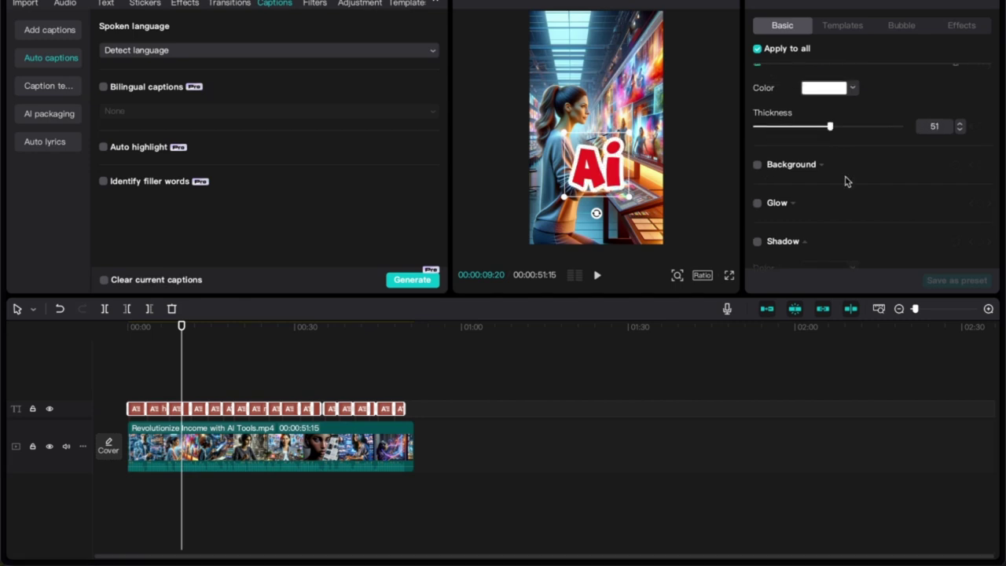
left_click(757, 168)
left_click(824, 184)
left_click(887, 216)
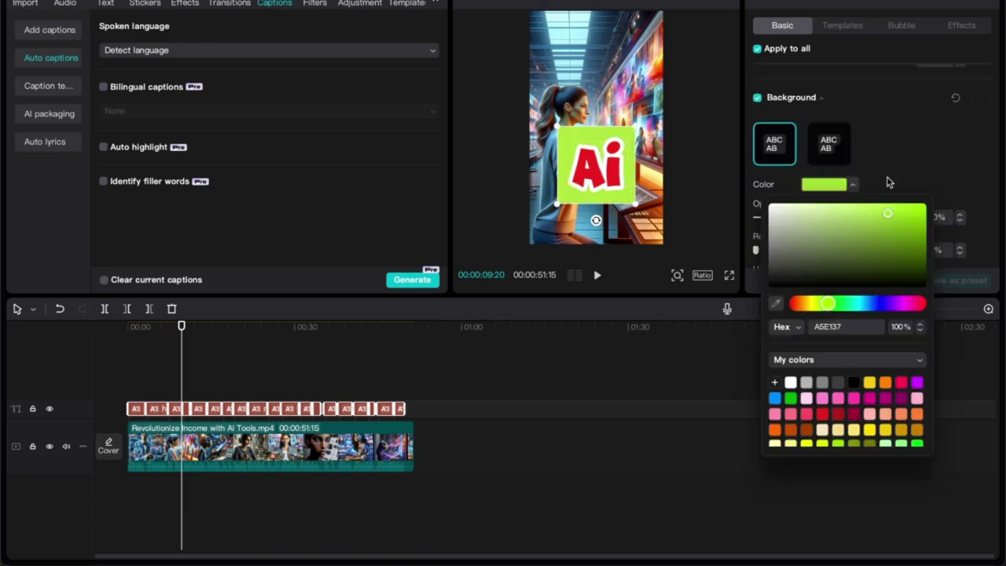
left_click(888, 182)
- Lower the opacity of the green caption background so it is mostly transparent
scroll(891, 133, "down", 2)
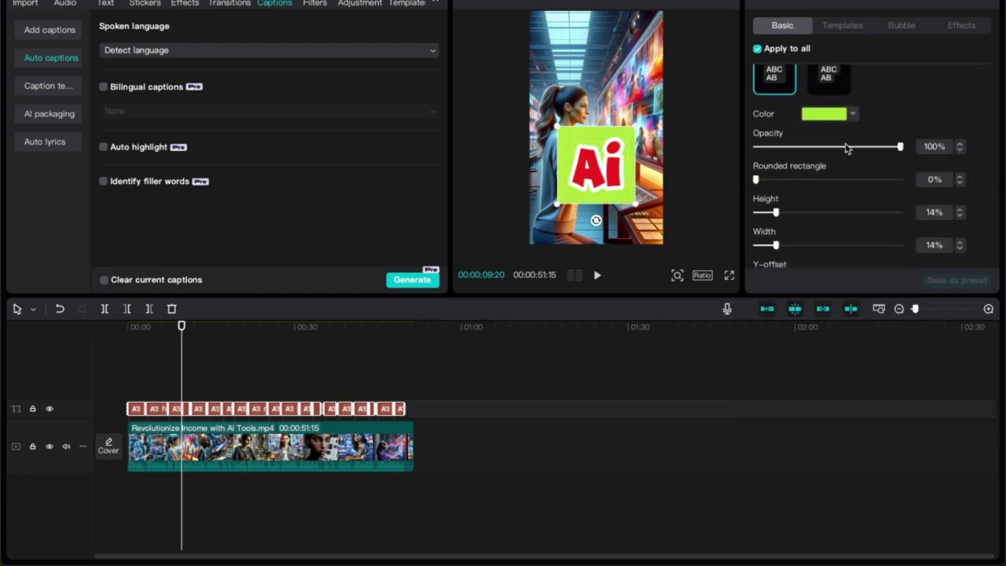
left_click_drag(846, 148, 801, 150)
scroll(837, 213, "down", 3)
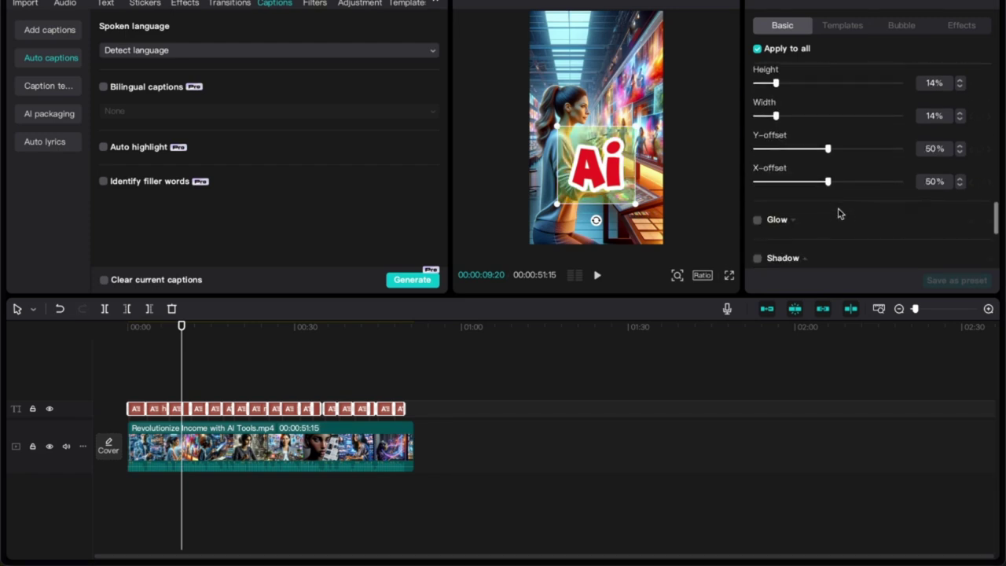
scroll(839, 213, "up", 10)
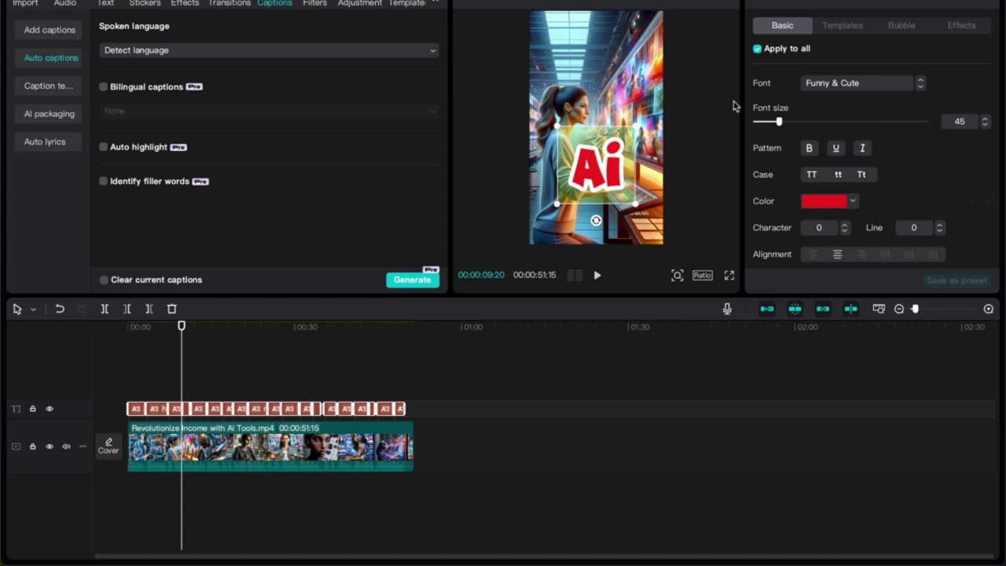
- Separate the instruments from the main video clip's audio, splitting it into an instruments track and a remaining audio track
left_click(268, 444)
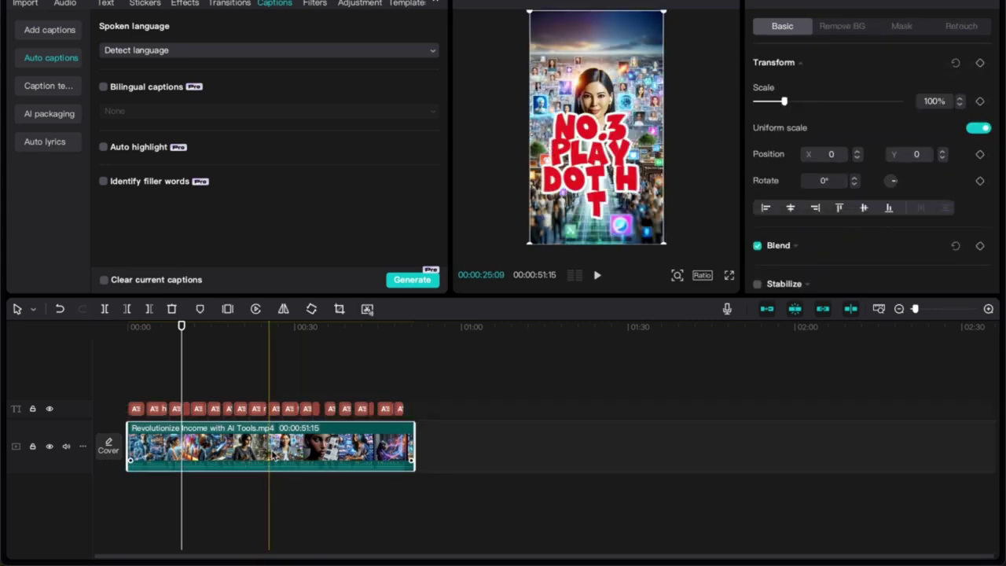
right_click(272, 454)
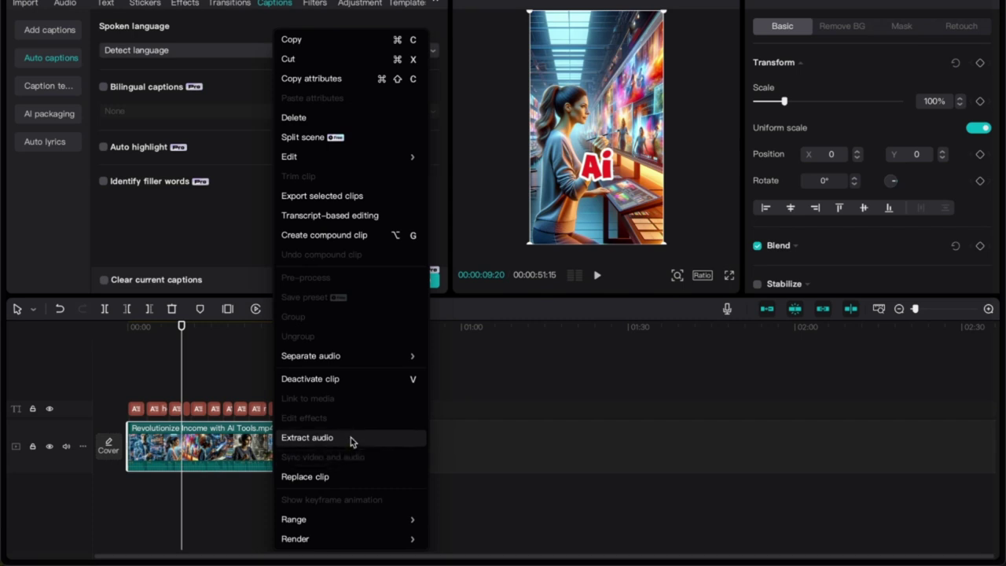
mouse_move(353, 360)
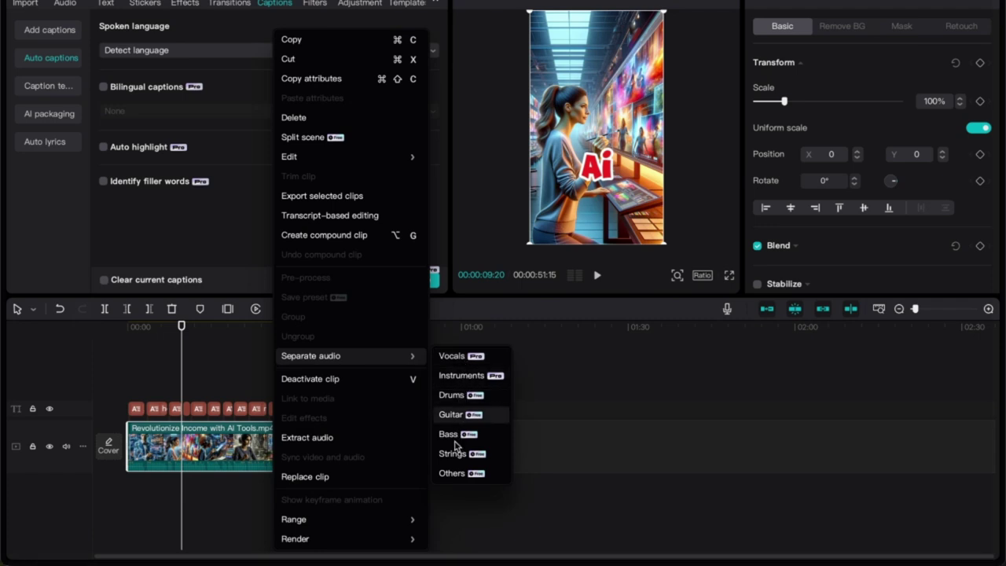
left_click(452, 359)
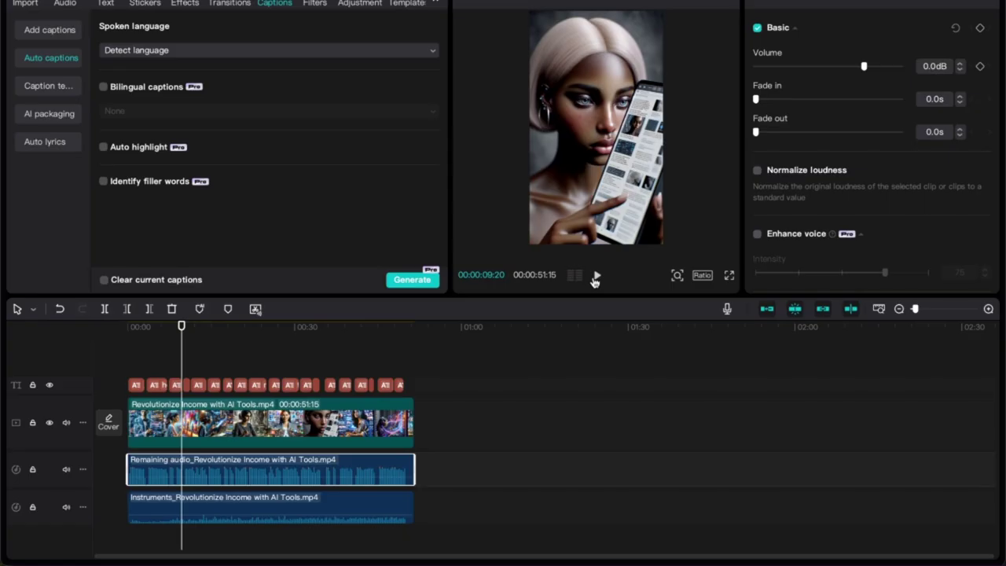
- Preview the separated audio, mute the remaining audio track, and play the video at a higher system volume to hear only the instruments
left_click(596, 275)
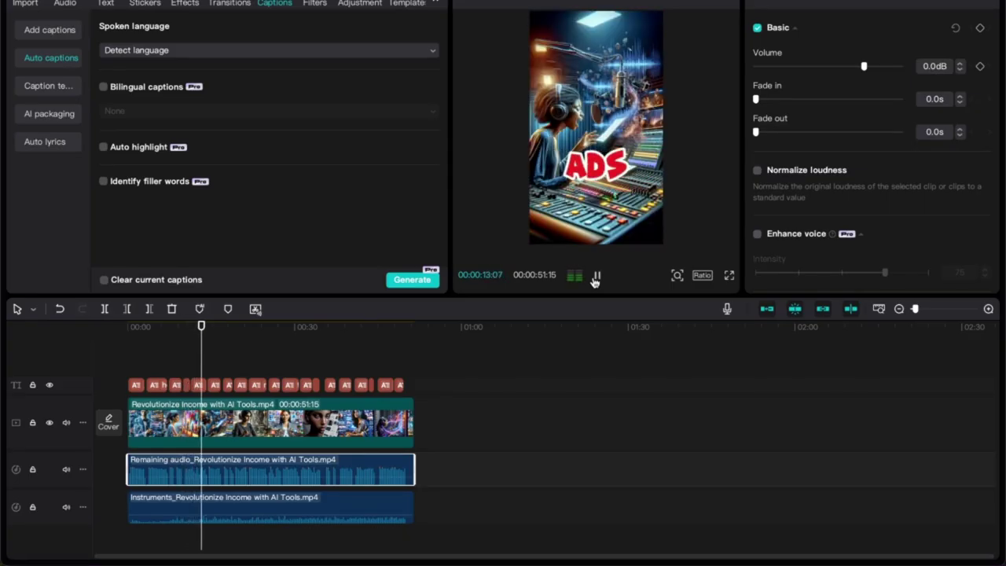
left_click(596, 277)
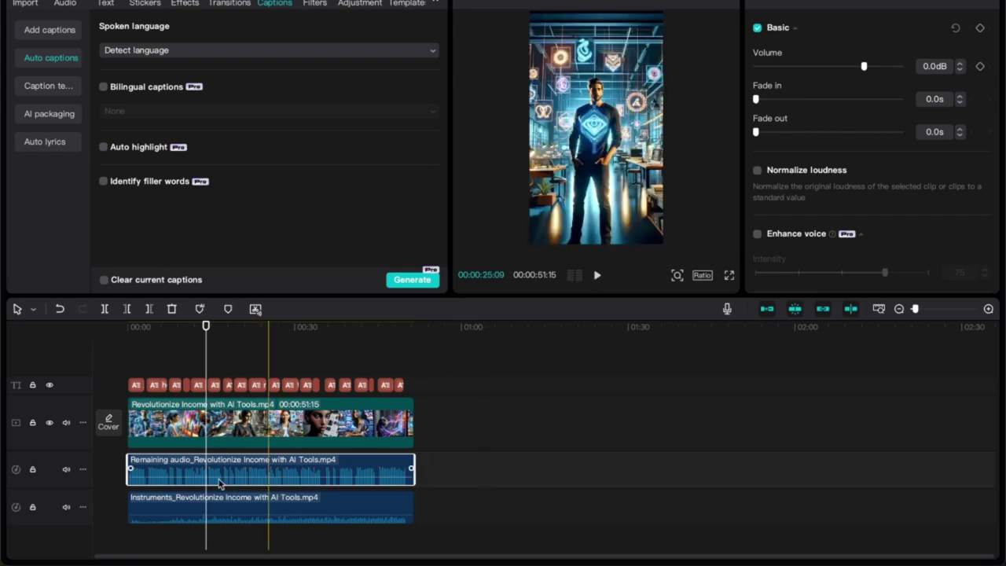
left_click(66, 470)
left_click(597, 277)
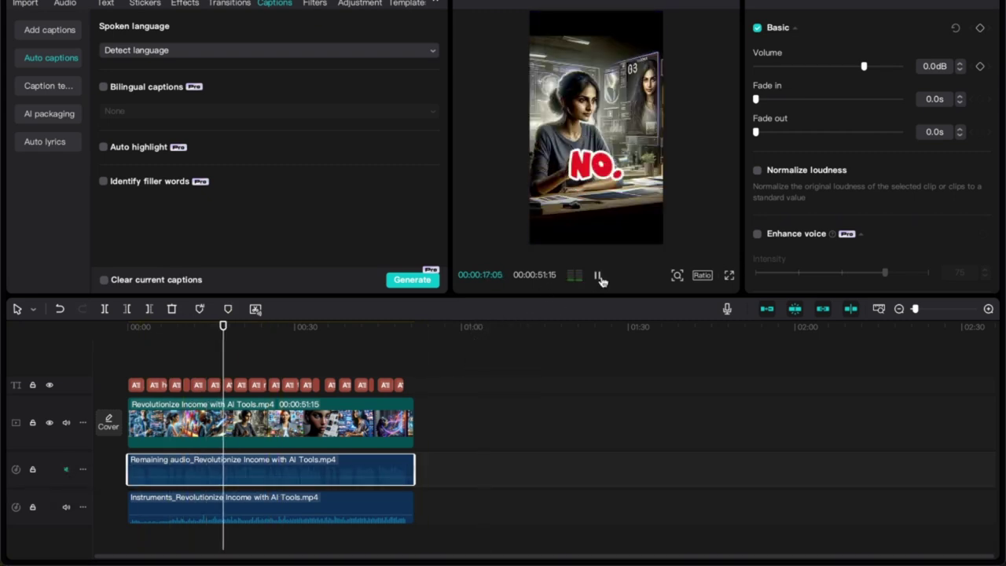
key("XF86AudioRaiseVolume")
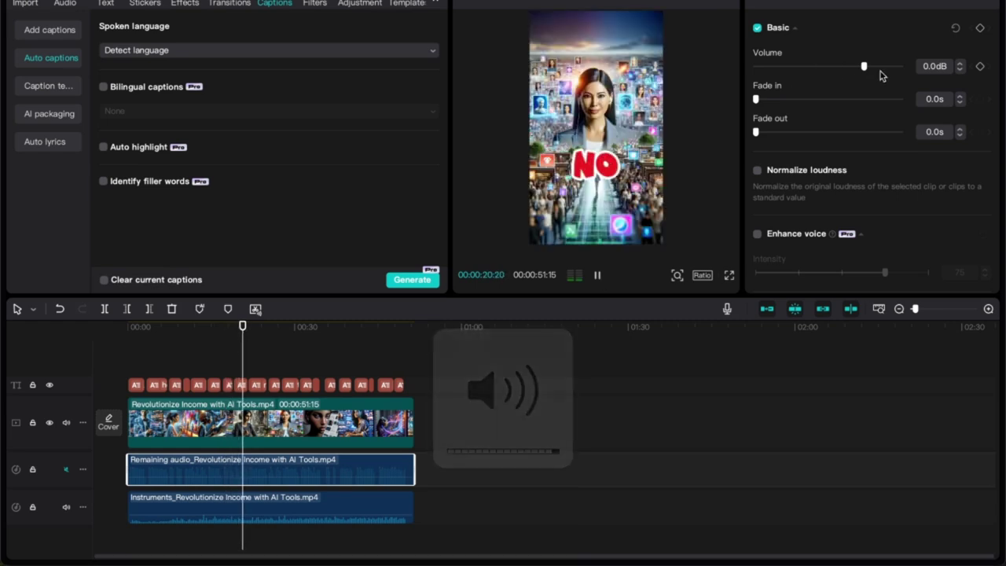
- Stop playback, unmute the remaining audio track, and mute the instruments track
left_click(597, 276)
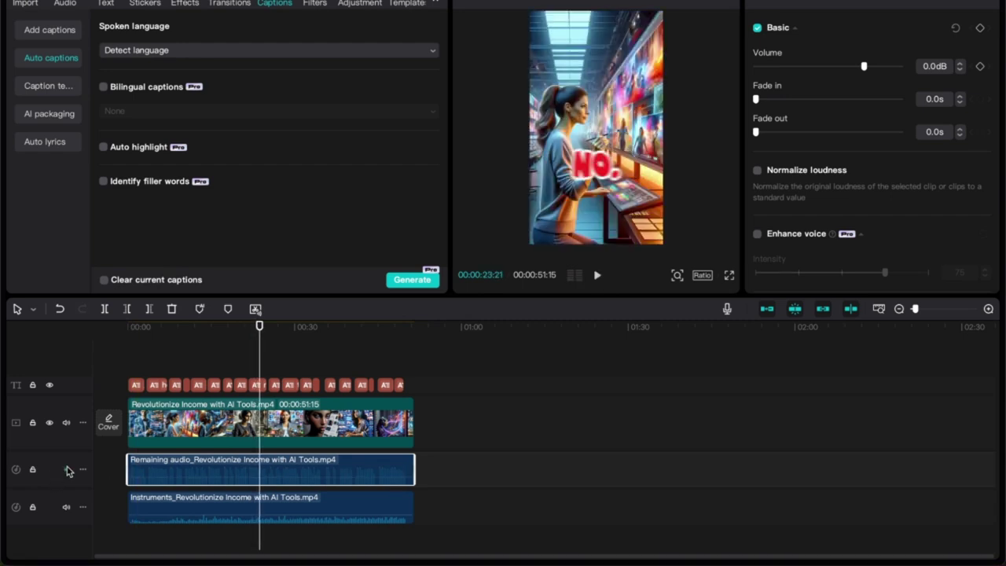
left_click(66, 470)
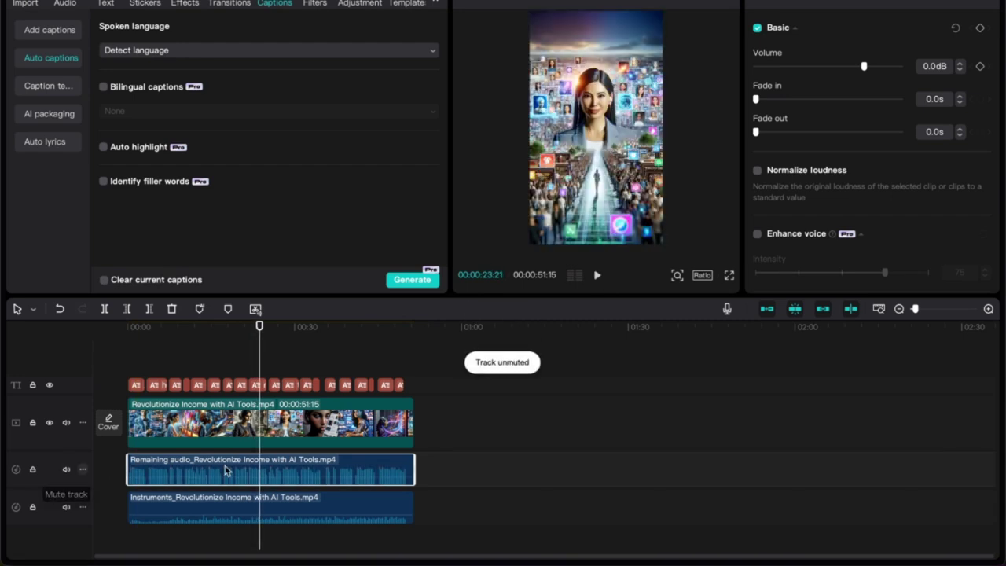
left_click(67, 507)
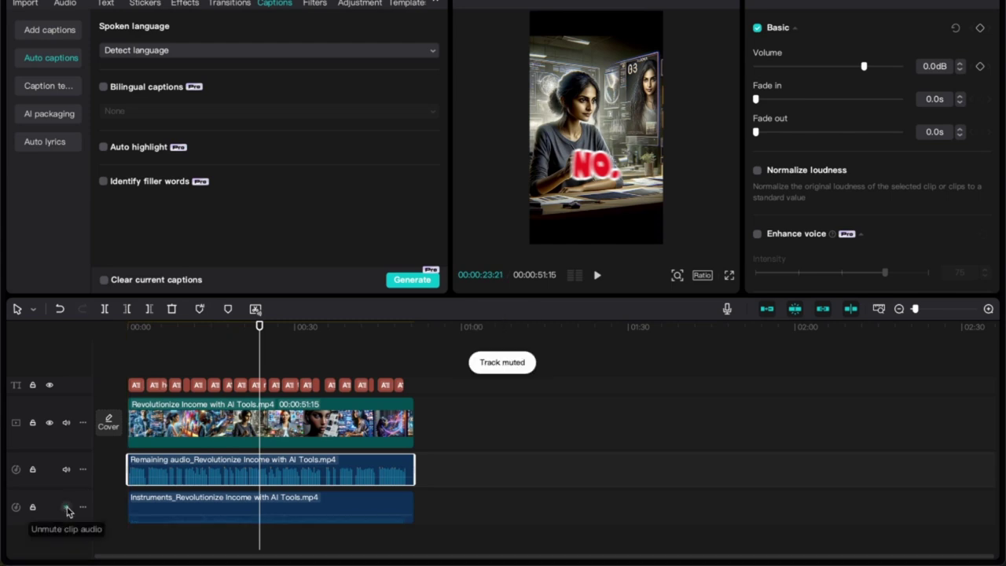
left_click(150, 508)
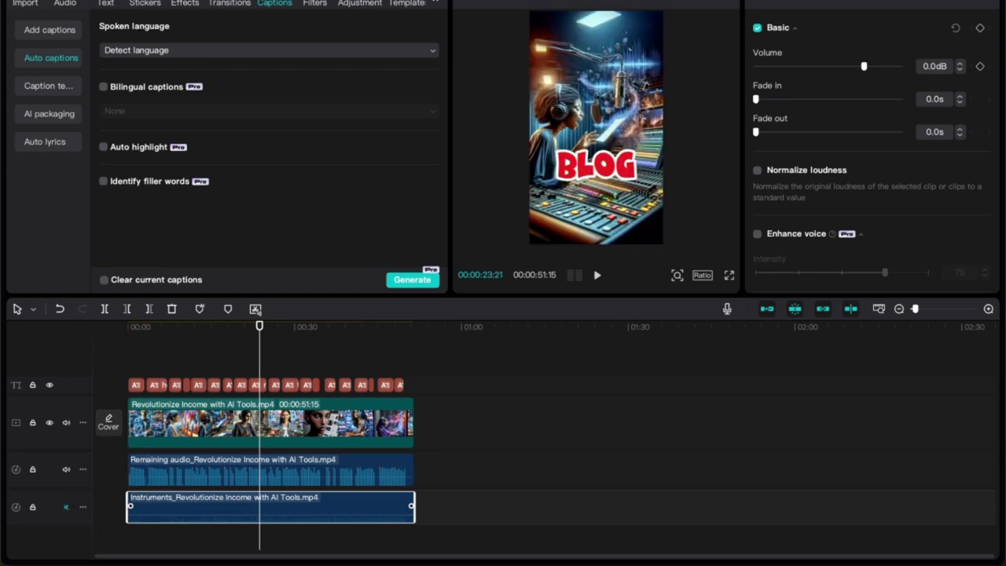
- Open the favorite music collection and preview its first three tracks at a lower system volume
left_click(64, 3)
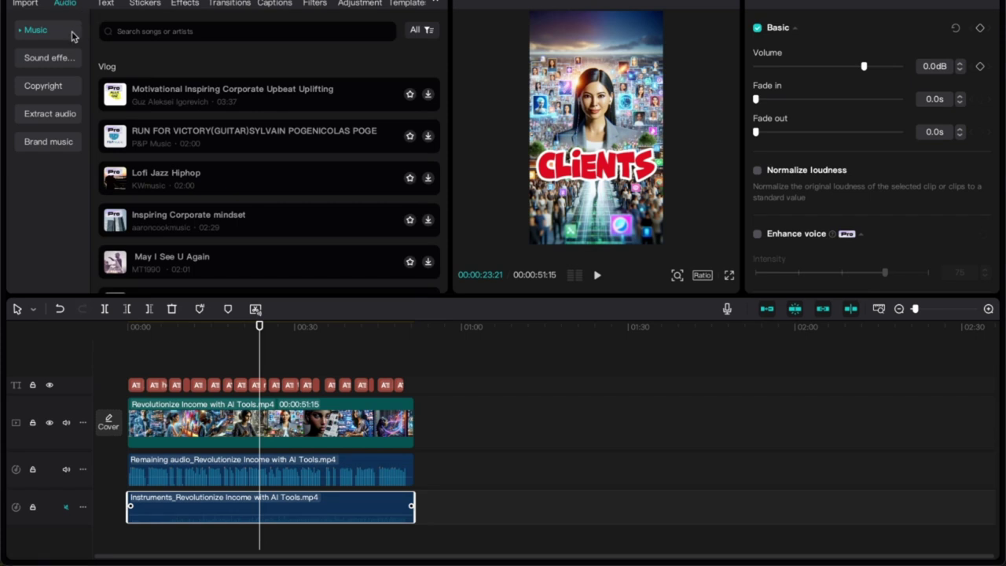
left_click(47, 36)
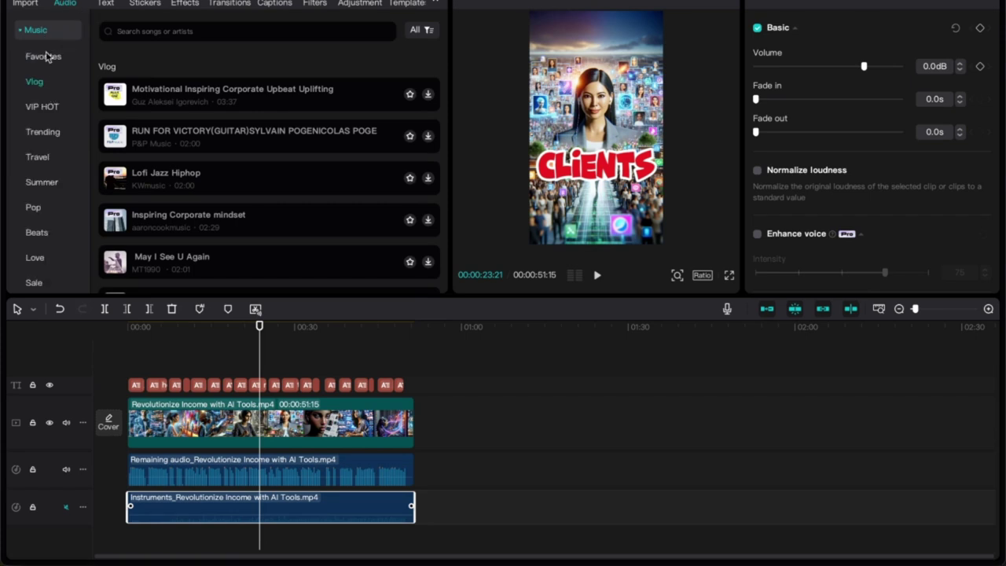
left_click(46, 56)
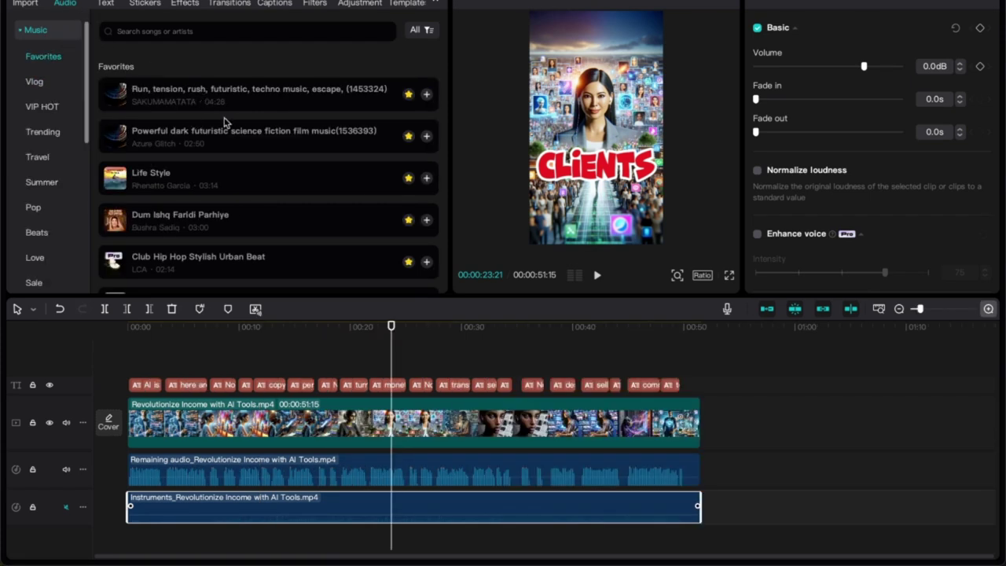
left_click(285, 100)
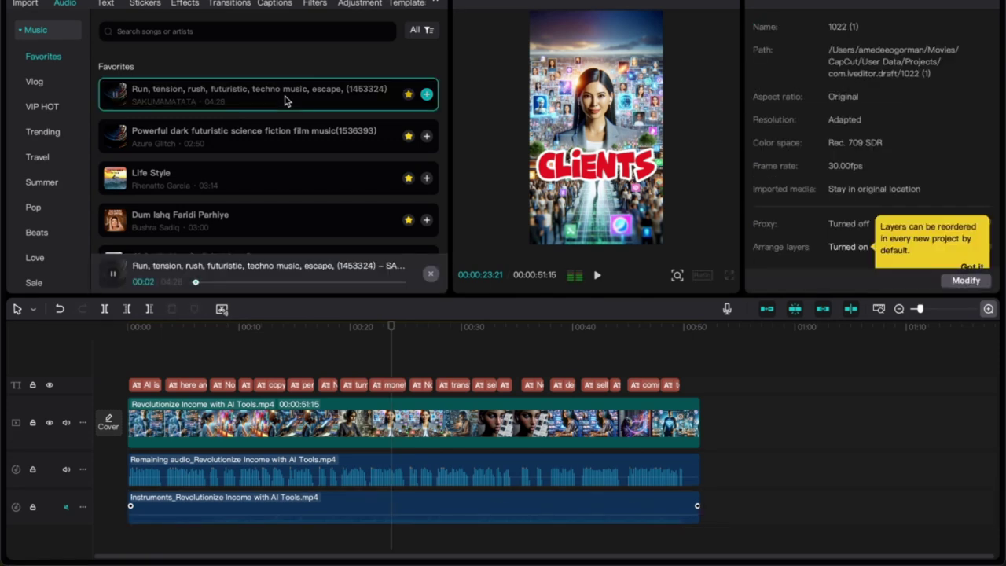
key("XF86AudioLowerVolume")
key("XF86AudioLowerVolume")
left_click(289, 138)
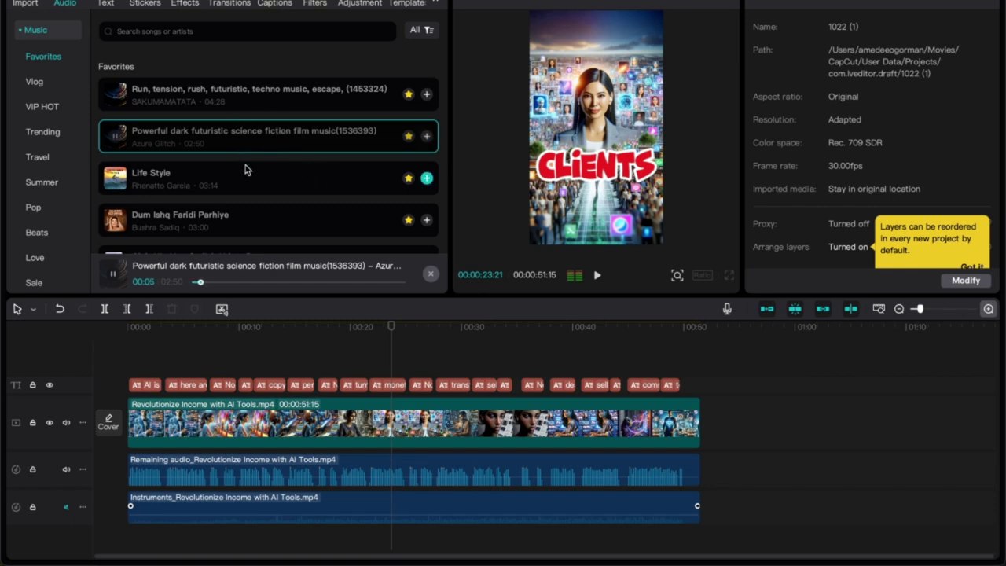
left_click(298, 178)
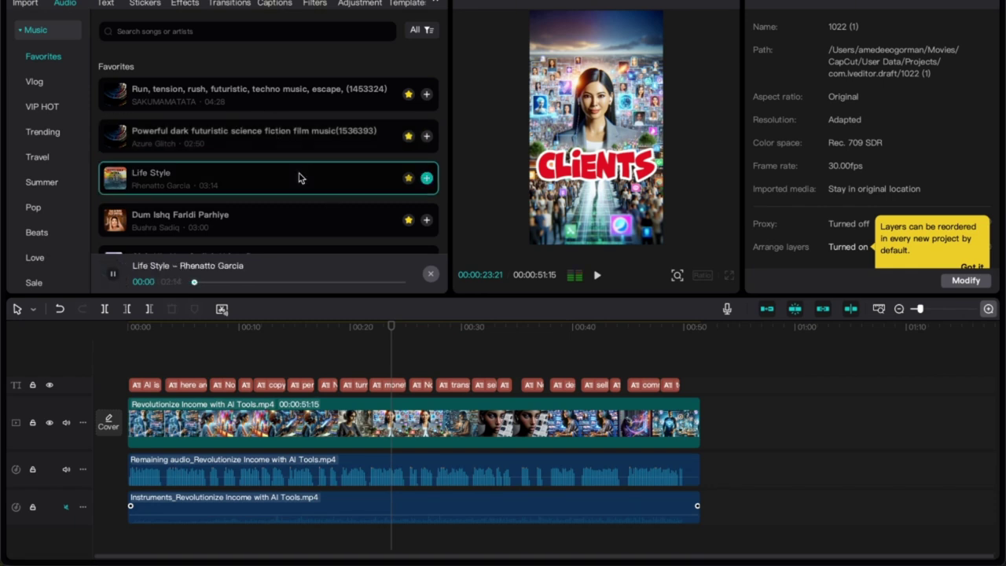
- Preview the favorites Dum Ishq Faridi Parhiye, Club Hip Hop Stylish Urban Beat, Black phone ring 01 and X's files parody
scroll(298, 178, "down", 2)
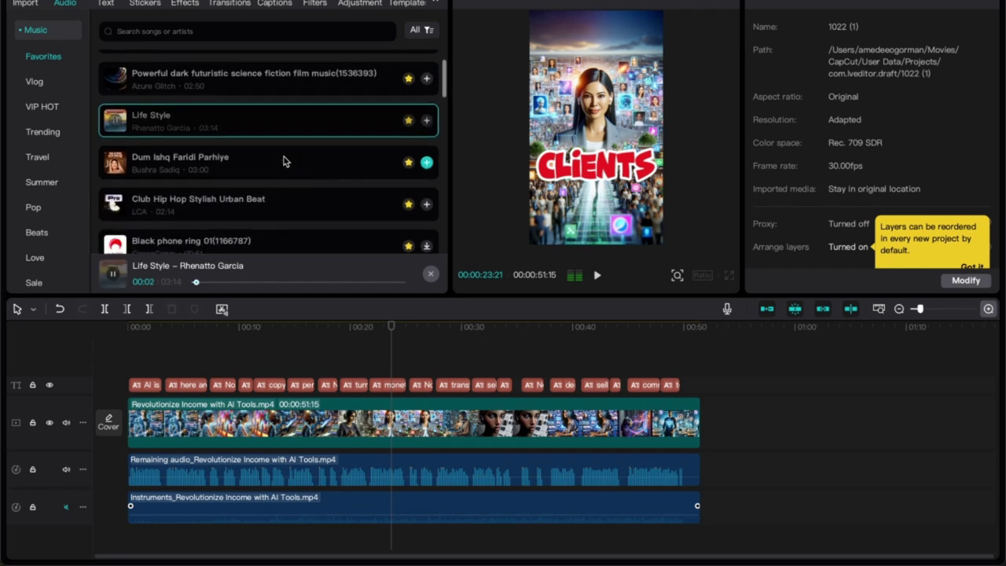
left_click(284, 161)
scroll(284, 161, "down", 2)
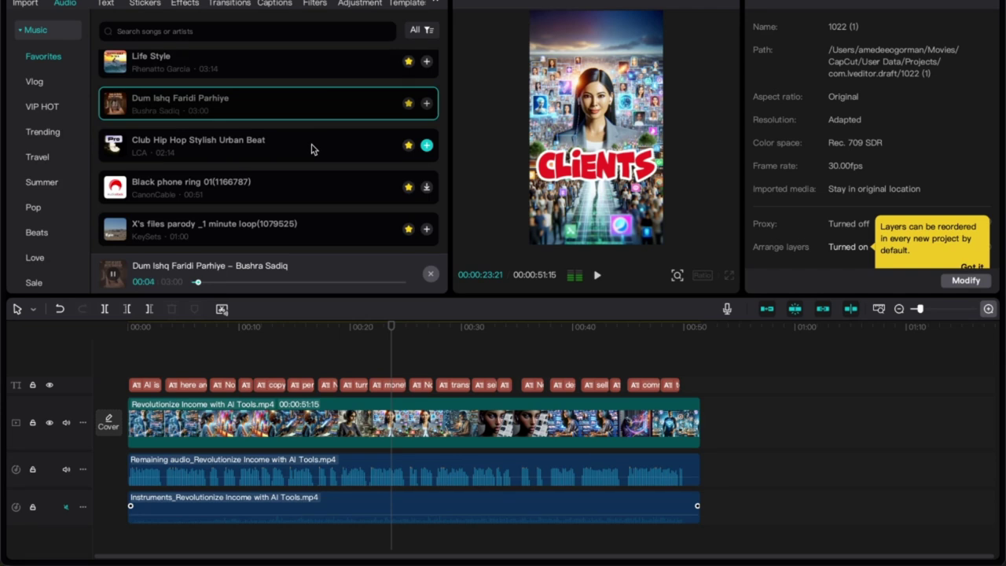
left_click(311, 149)
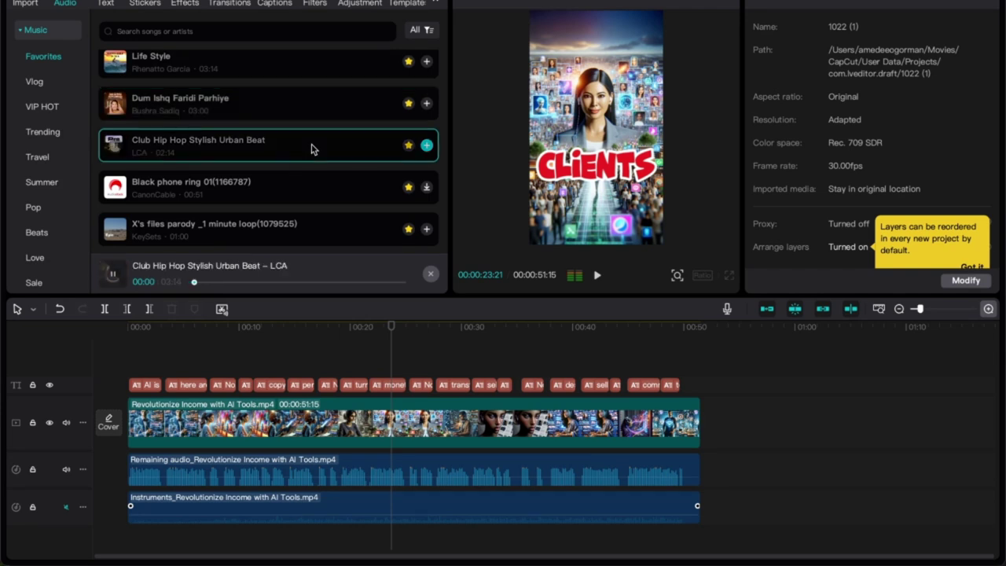
left_click(318, 189)
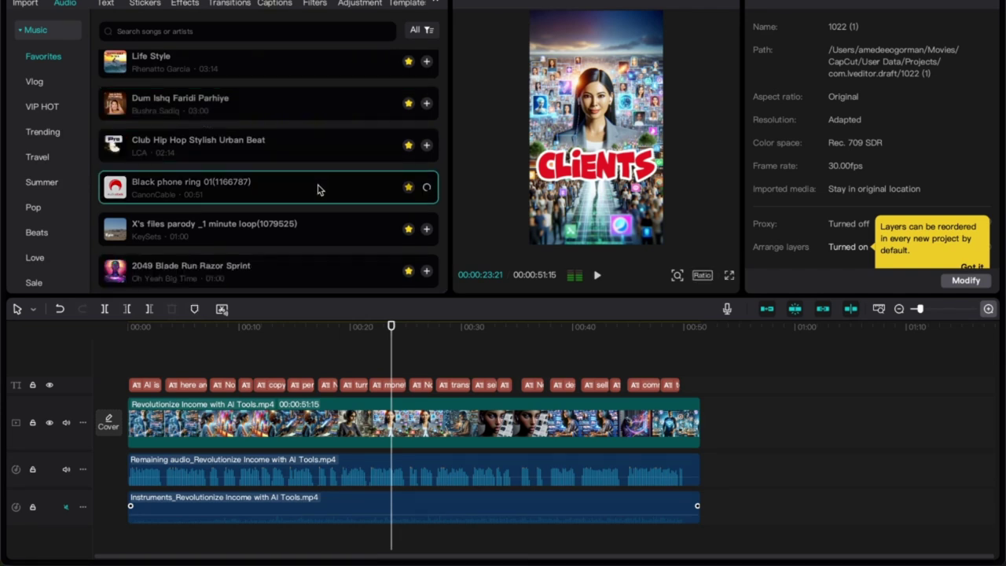
scroll(314, 179, "down", 2)
left_click(311, 173)
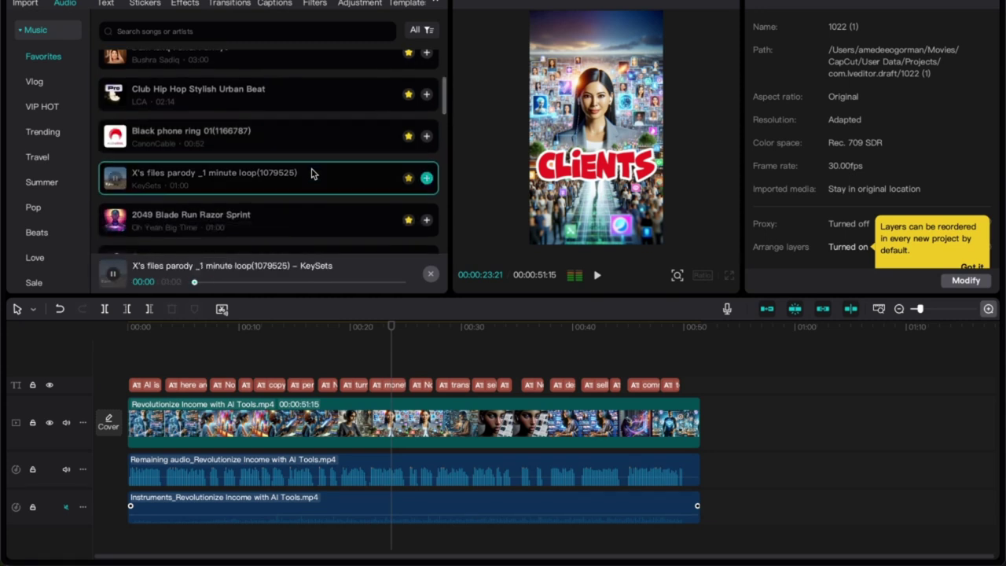
- Preview 2049 Blade Run Razor Sprint and Canyons, and replay 2049 Blade Run Razor Sprint
scroll(311, 174, "down", 2)
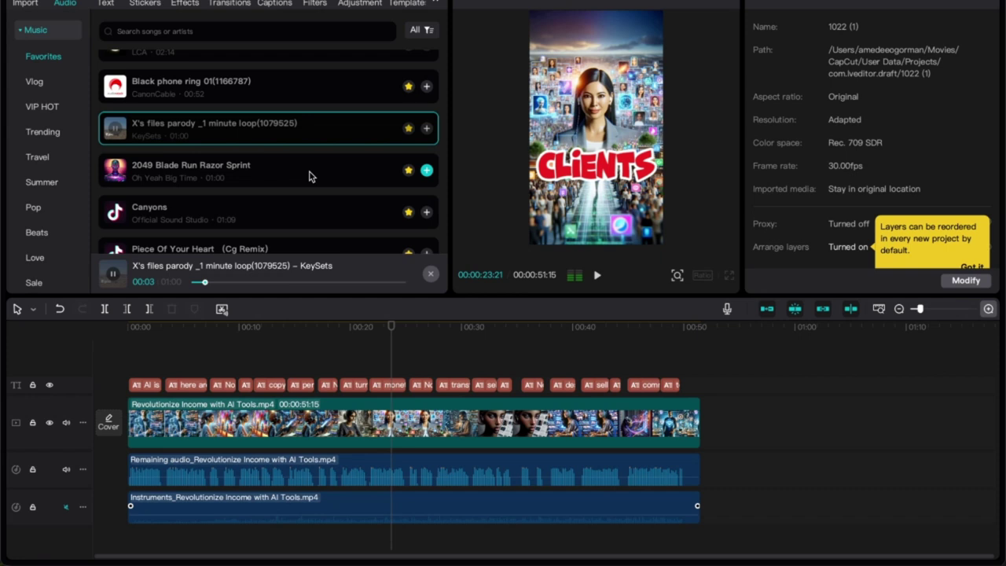
left_click(309, 176)
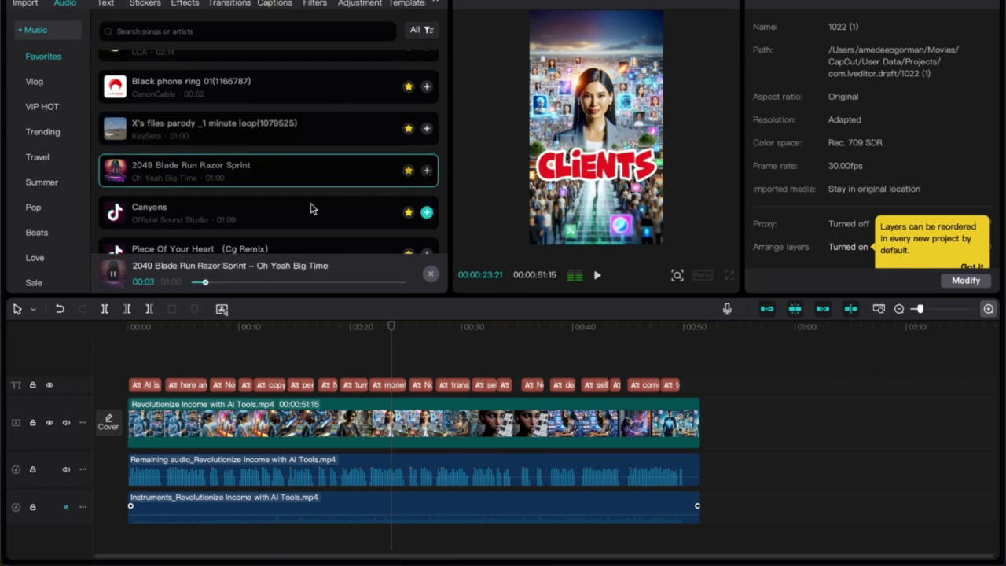
left_click(311, 209)
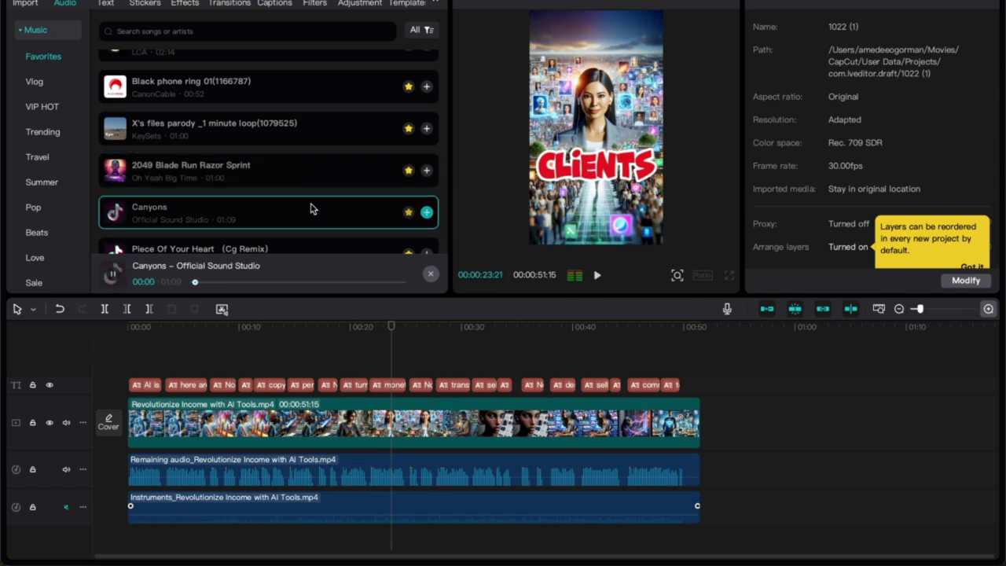
scroll(310, 209, "down", 1)
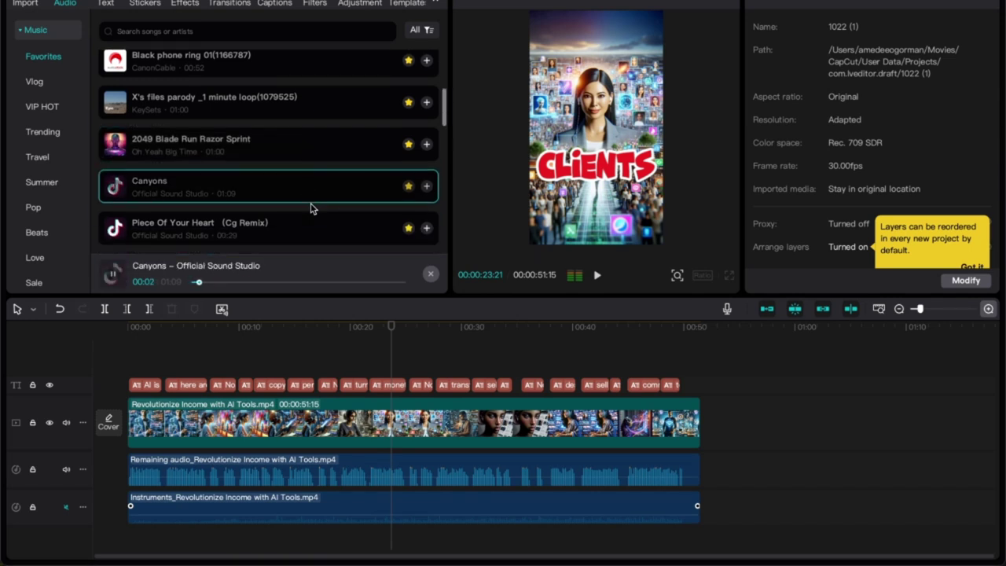
left_click(307, 151)
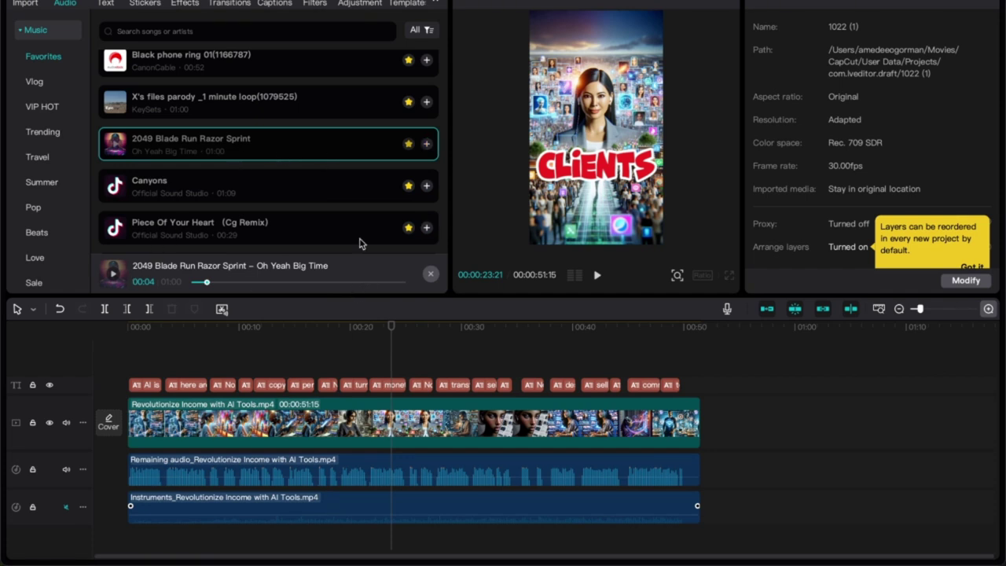
- Add 2049 Blade Run Razor Sprint to the timeline, align it to the start, and trim its end to match the video clip
left_click(426, 144)
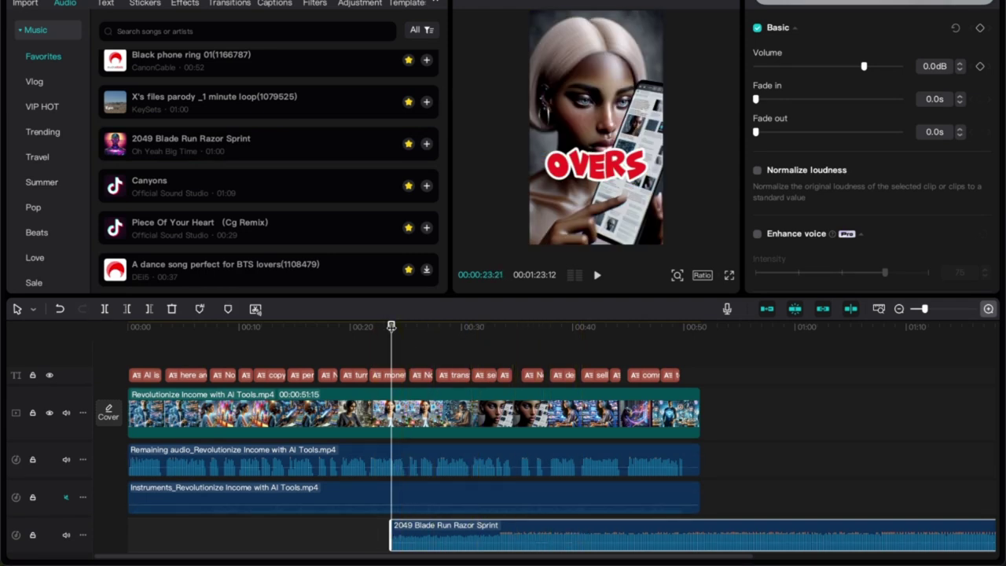
left_click(309, 327)
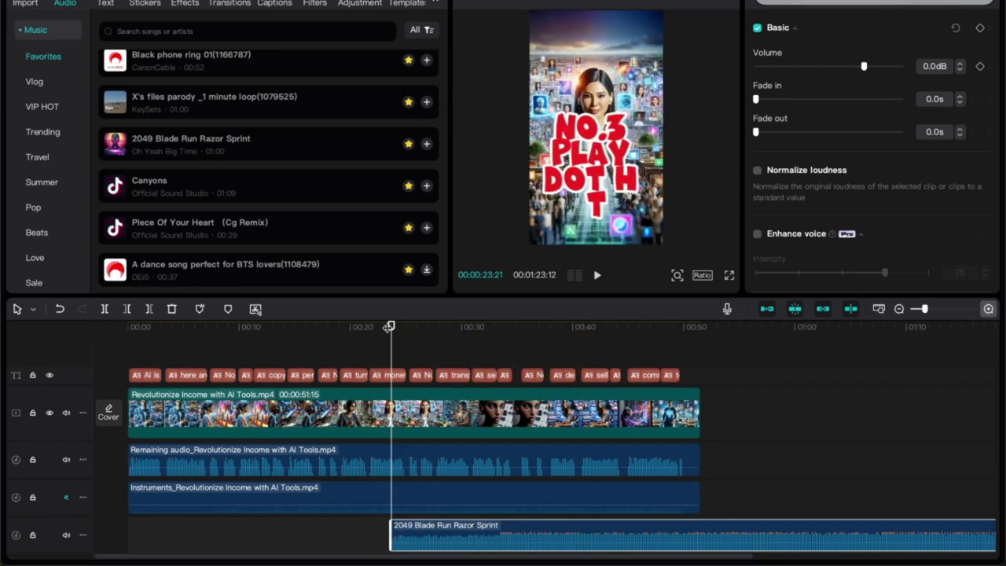
left_click(123, 337)
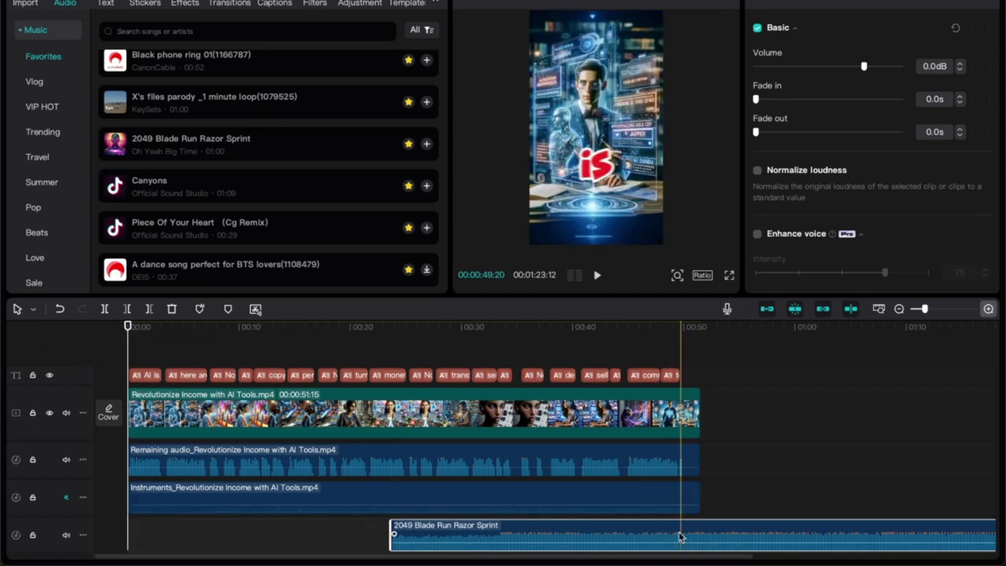
left_click_drag(506, 533, 401, 533)
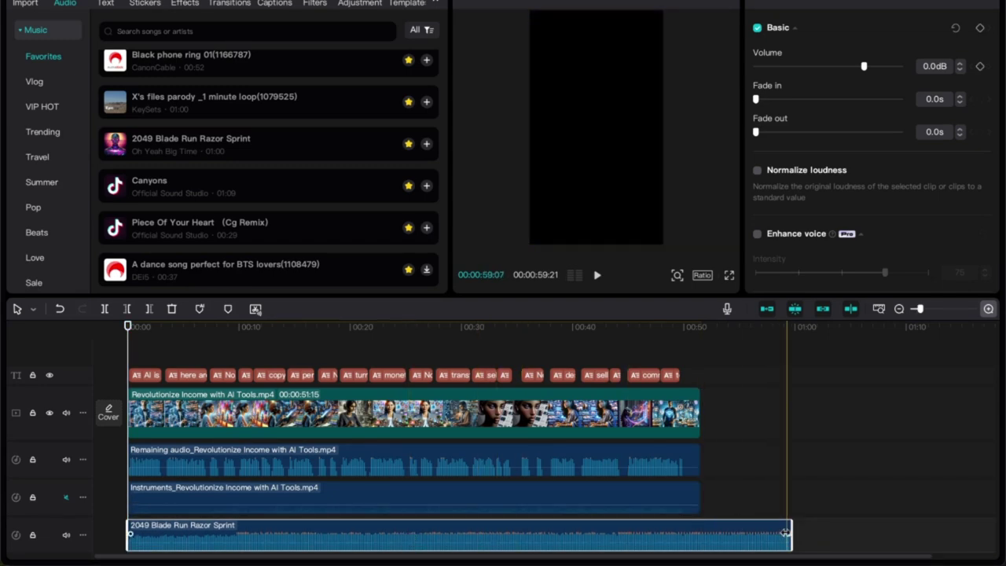
left_click_drag(789, 528, 700, 528)
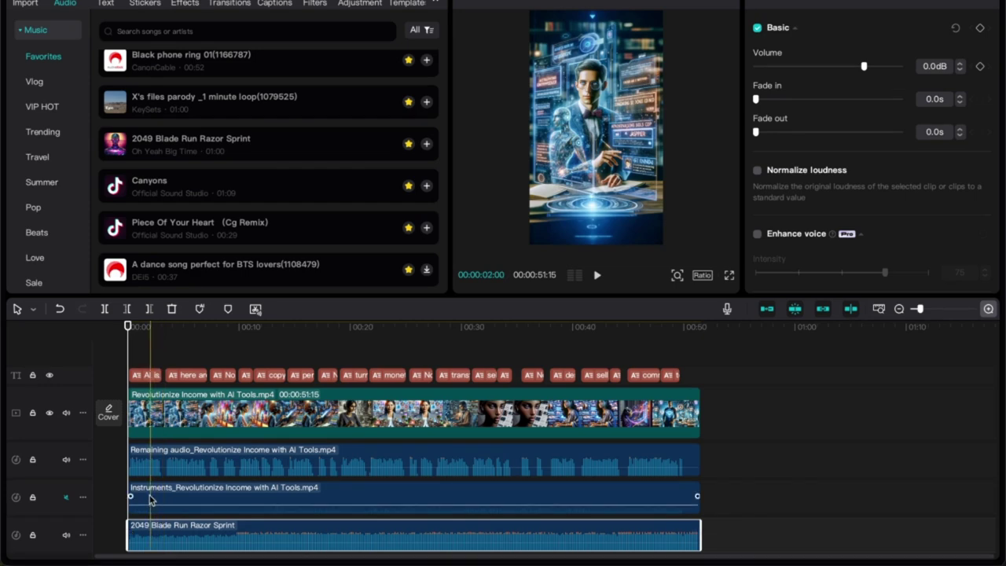
- Check the audio separation options available for the instruments clip, and leave them without choosing one
left_click(388, 493)
right_click(387, 494)
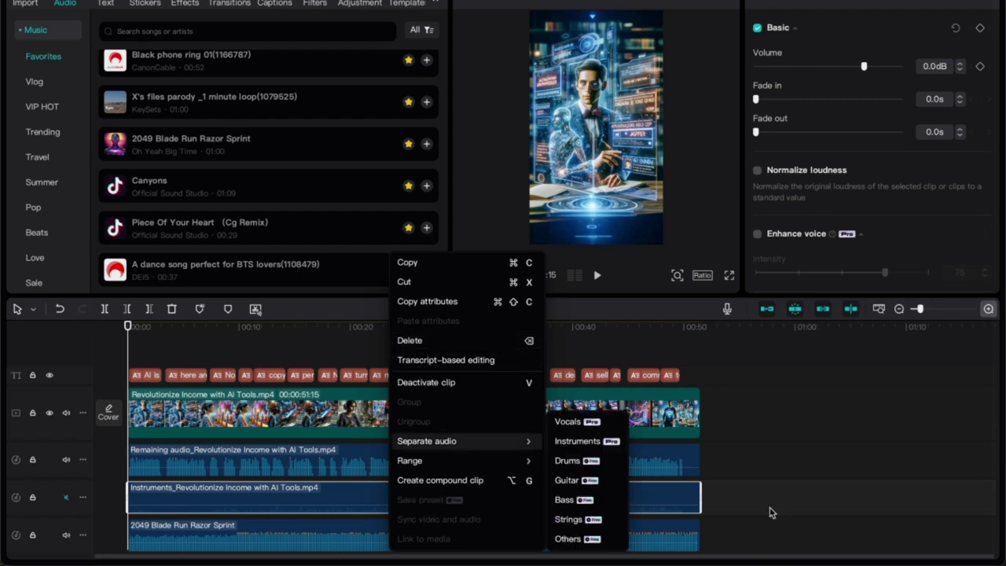
left_click(766, 431)
- Select the 2049 Blade Run Razor Sprint clip and play the video from the beginning to hear the music with the voice
scroll(759, 408, "down", 1)
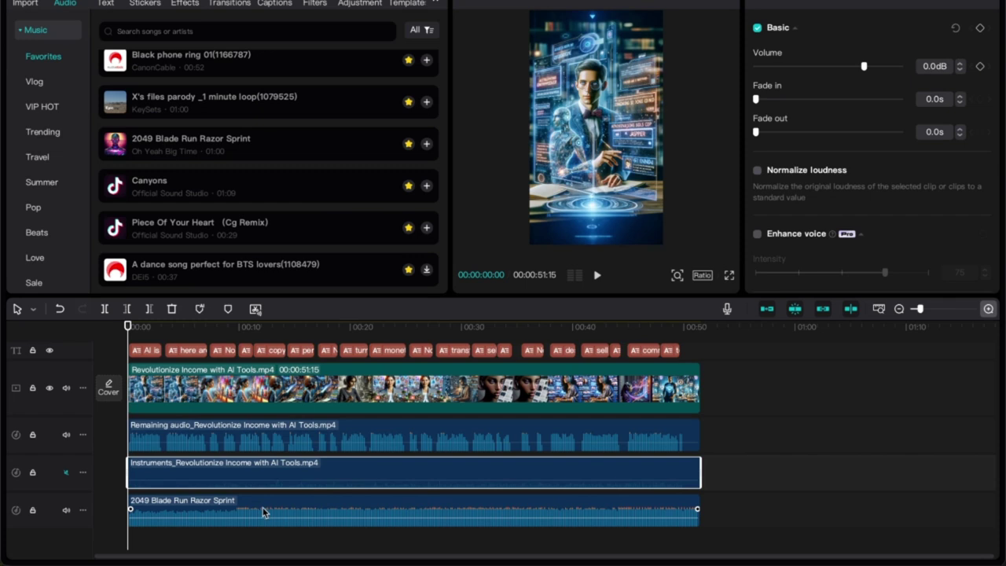
left_click(263, 511)
left_click(252, 516)
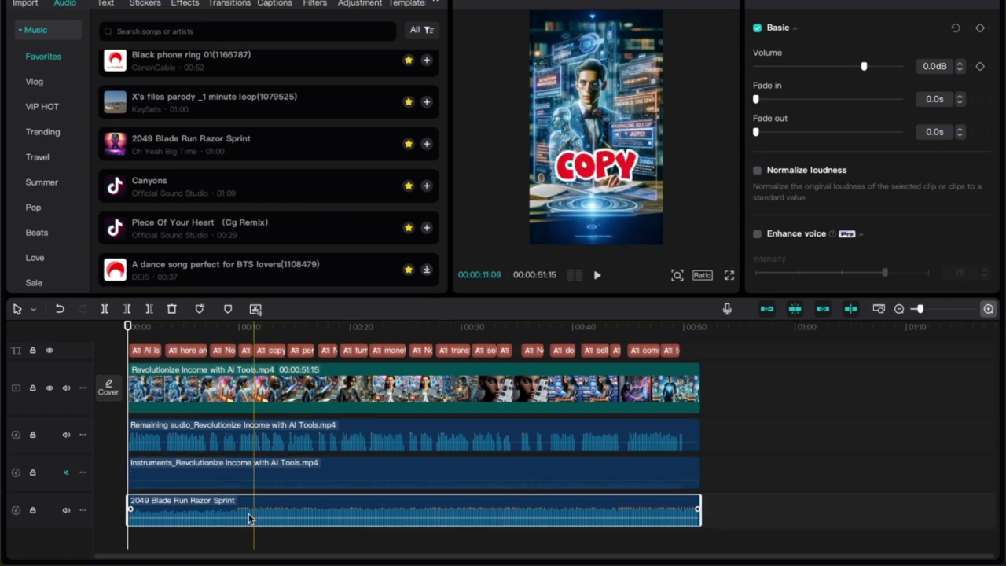
key("Home")
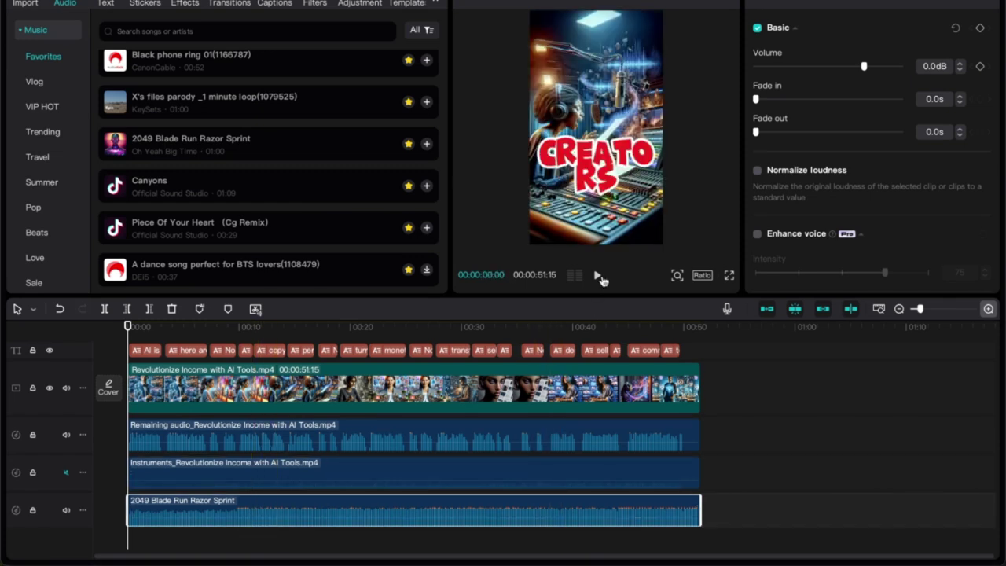
left_click(599, 278)
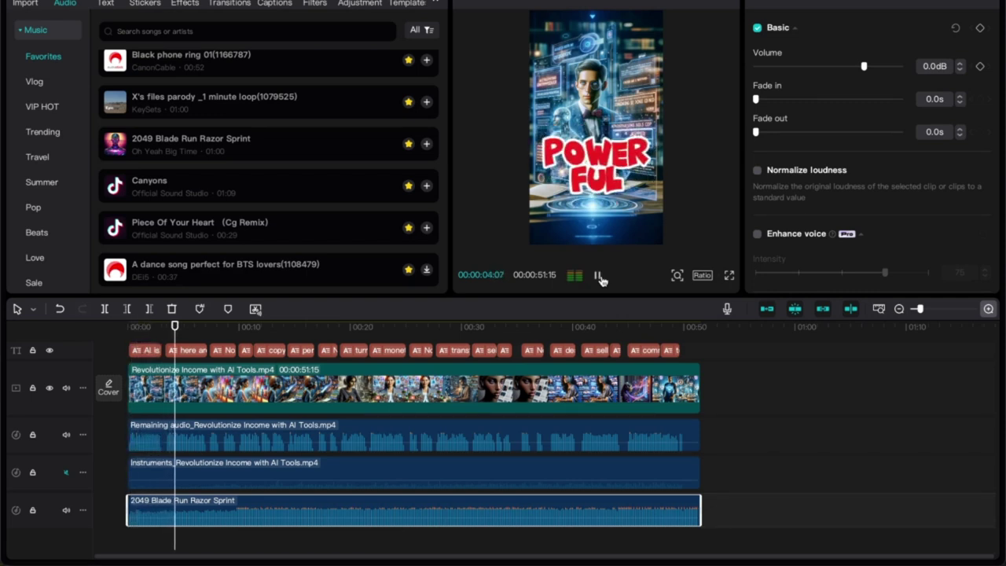
left_click(598, 278)
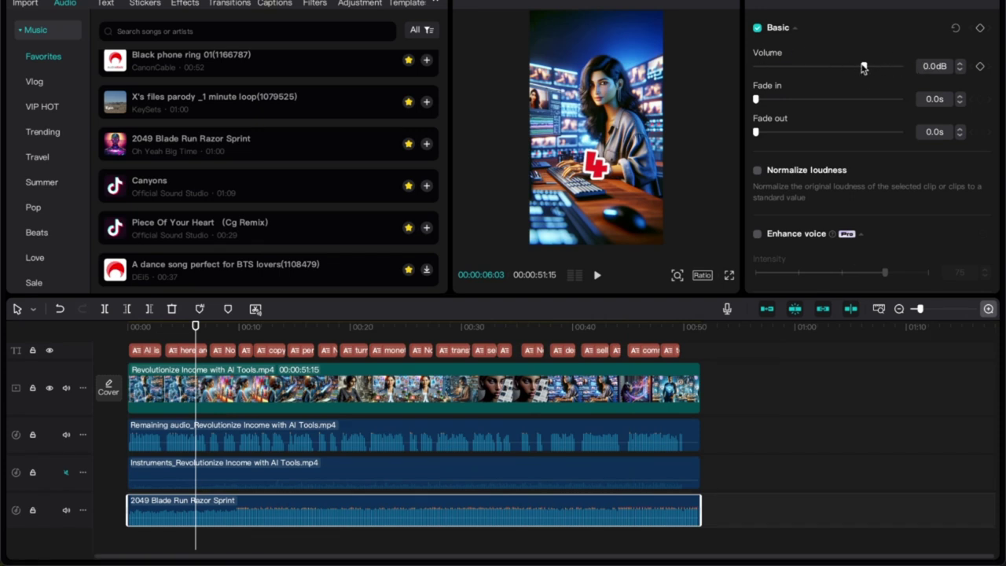
- Lower the music clip's volume to -14.2 dB, play the mix, and readjust the volume to -9.1 dB
left_click_drag(846, 68, 837, 67)
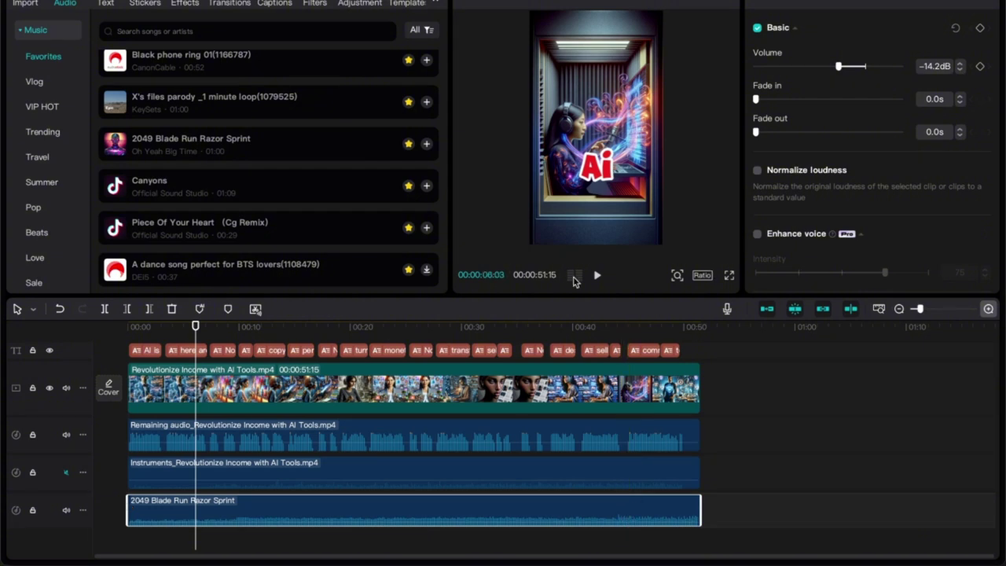
left_click(597, 276)
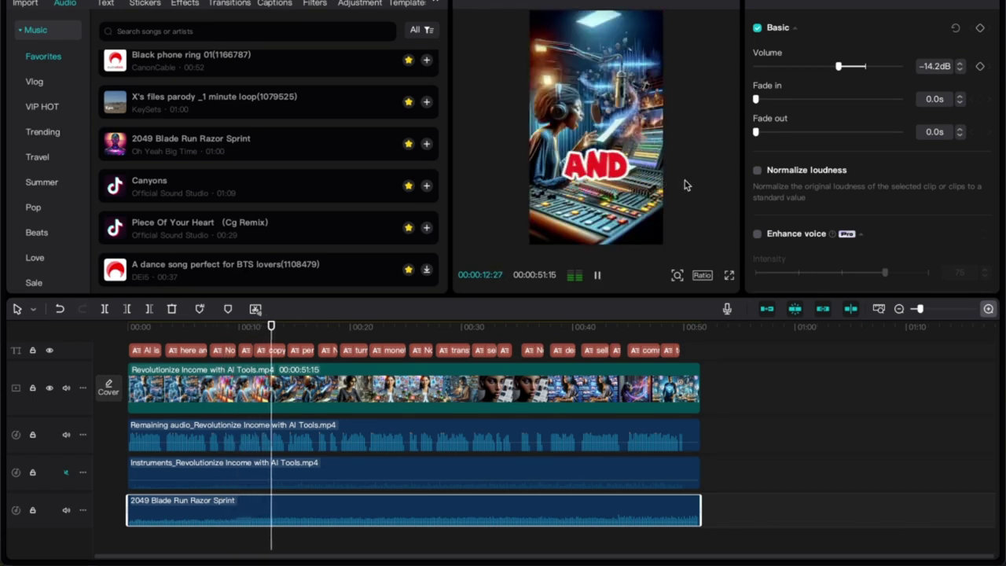
left_click_drag(839, 68, 847, 69)
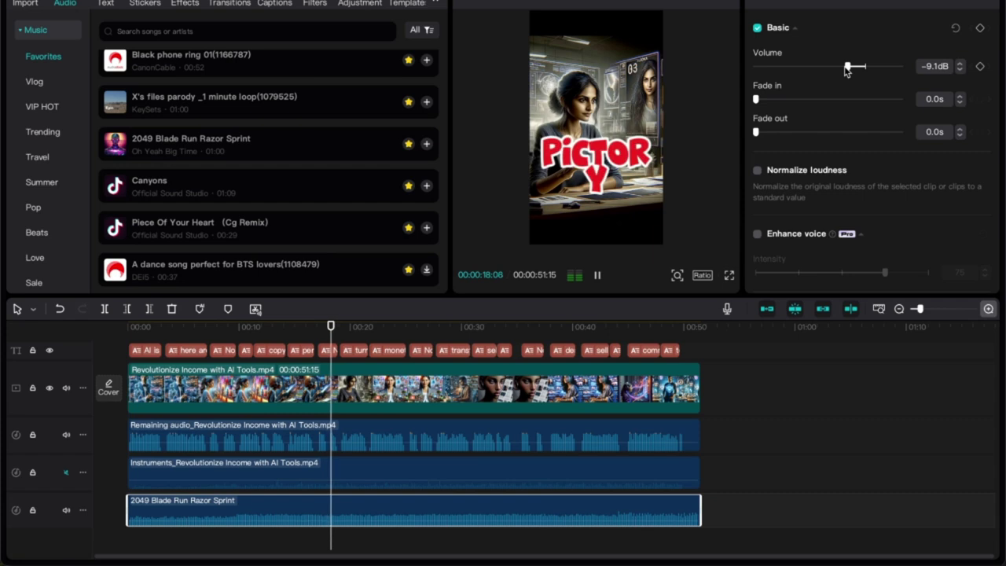
left_click(373, 326)
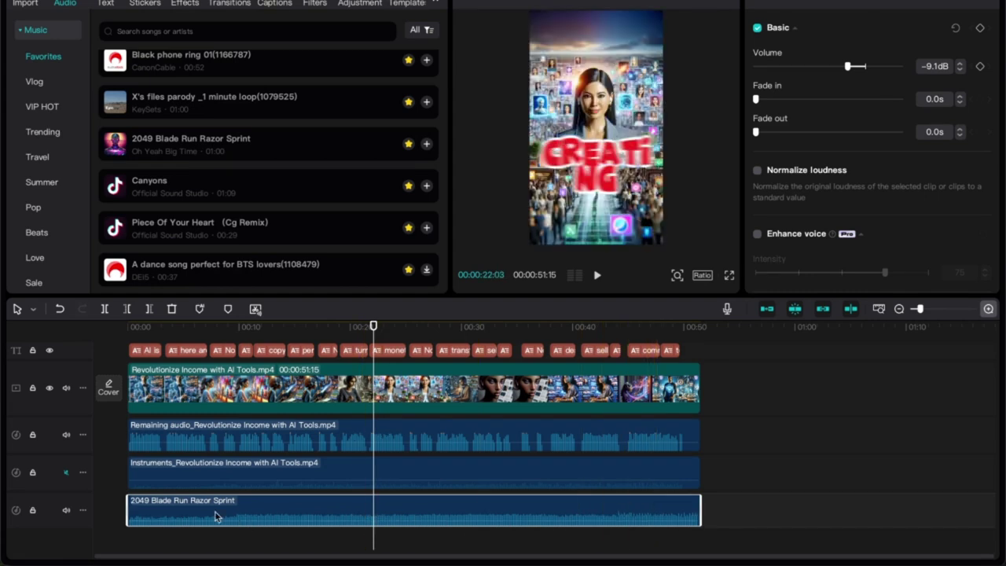
- Set the 2049 Blade Run Razor Sprint clip's volume to 6.9 dB at the beginning and add a volume keyframe there
left_click_drag(138, 326, 127, 326)
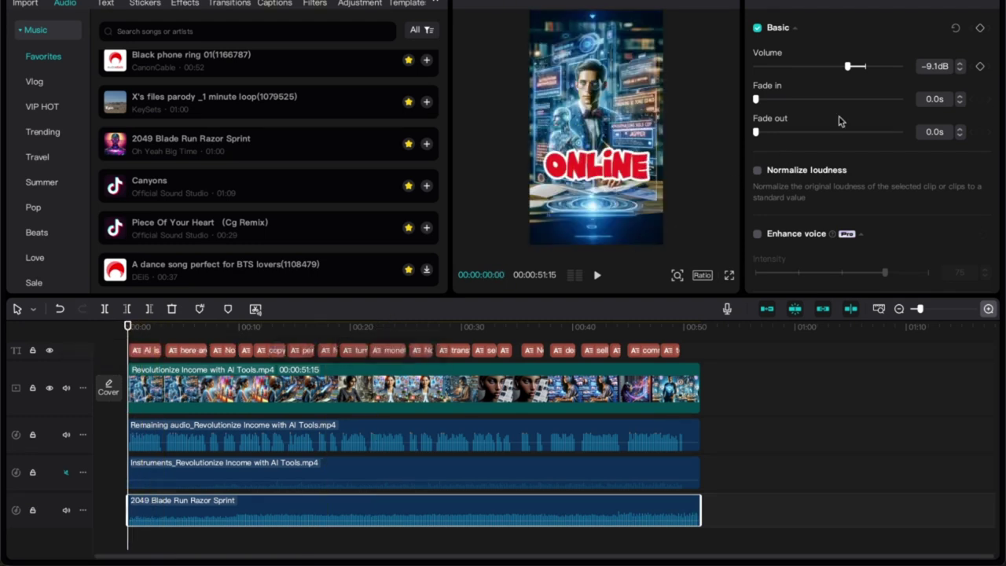
left_click_drag(849, 68, 877, 68)
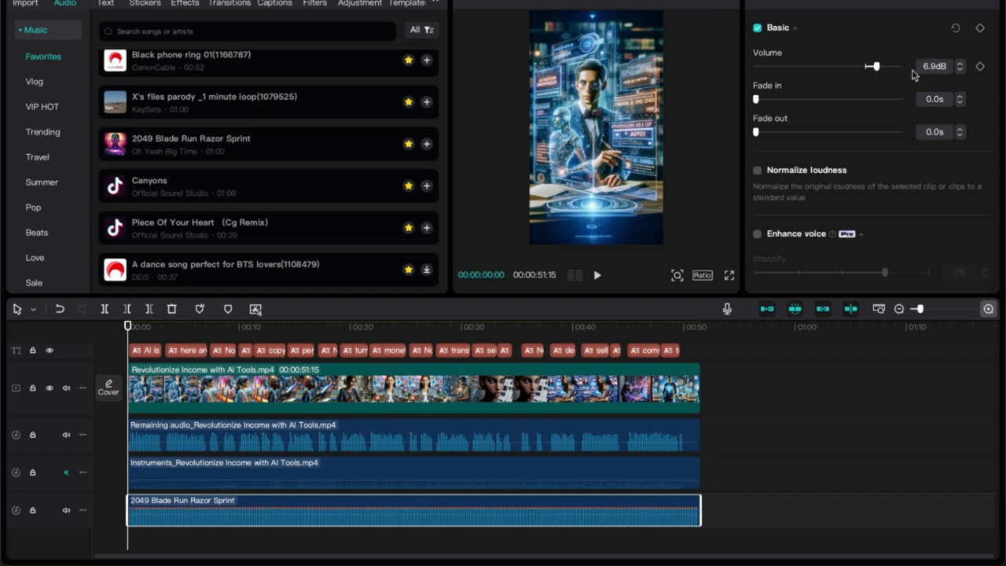
left_click(980, 67)
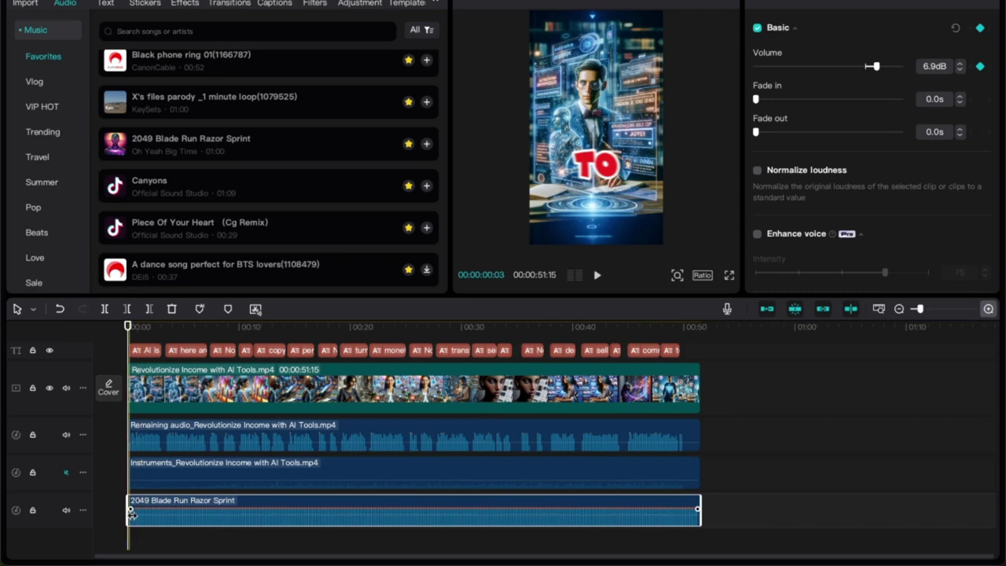
- At 00:00:21:28, lower the music clip's volume to -19.2 dB to create a second keyframe that fades the music down
left_click(165, 503)
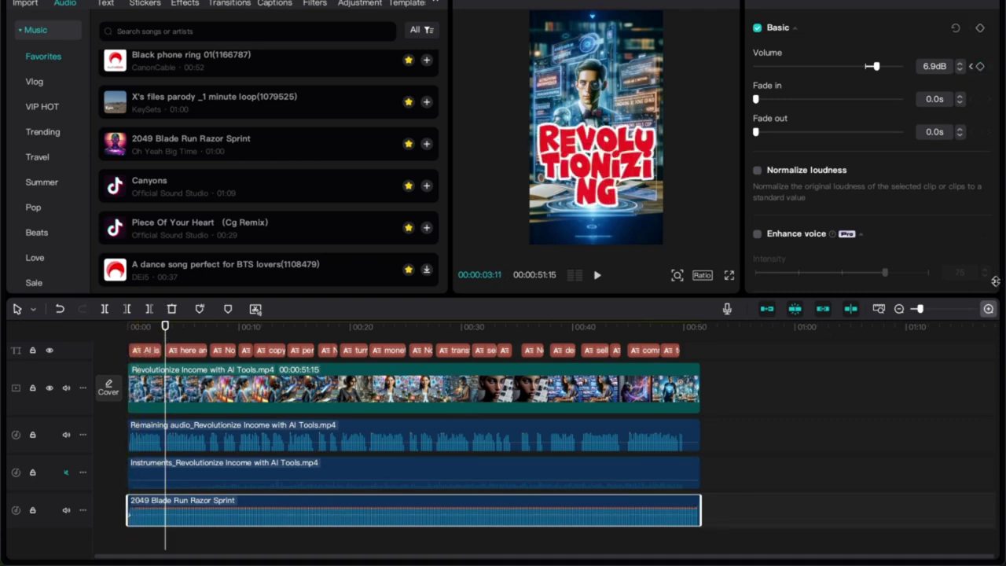
left_click(987, 310)
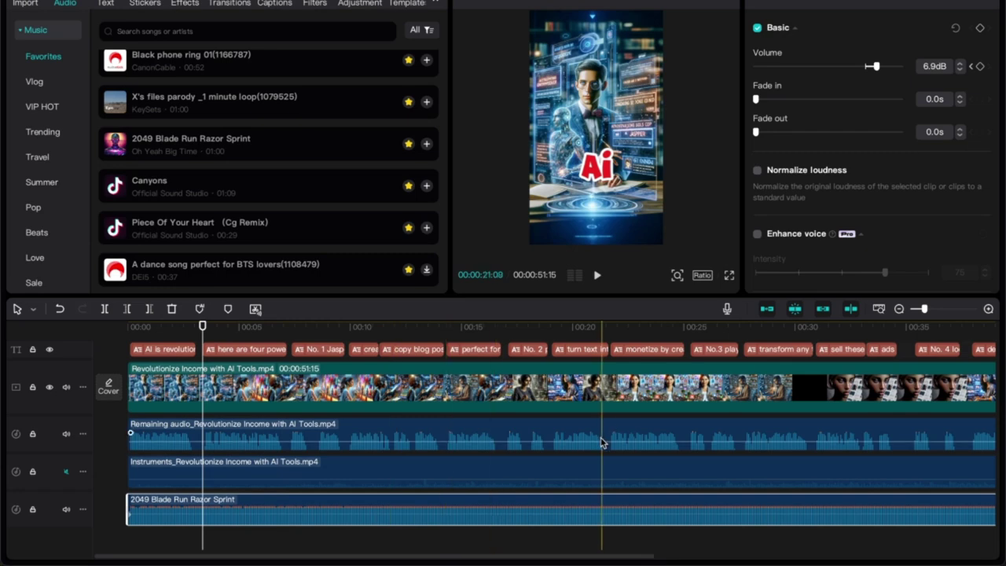
scroll(601, 442, "right", 1)
scroll(600, 443, "right", 10)
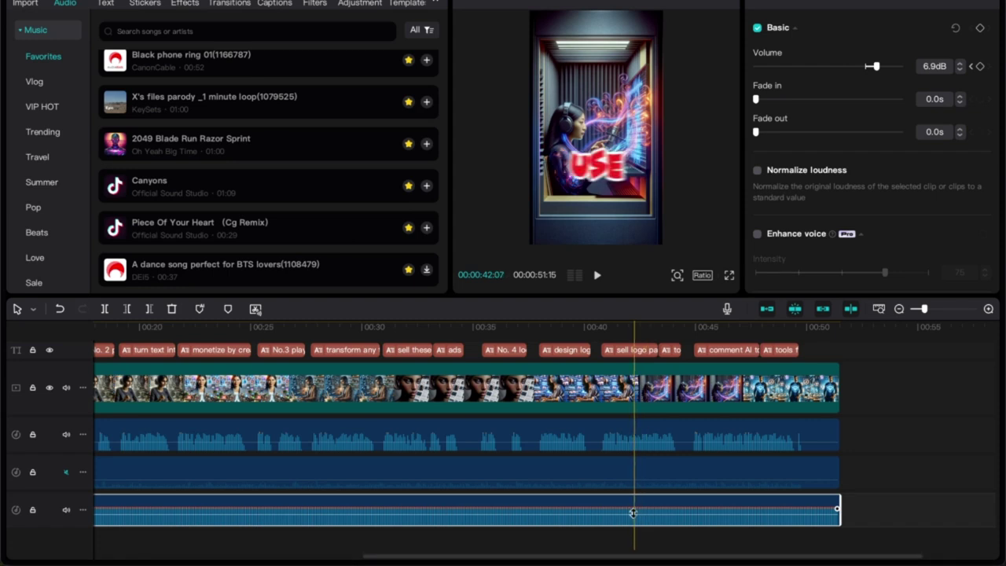
left_click(631, 326)
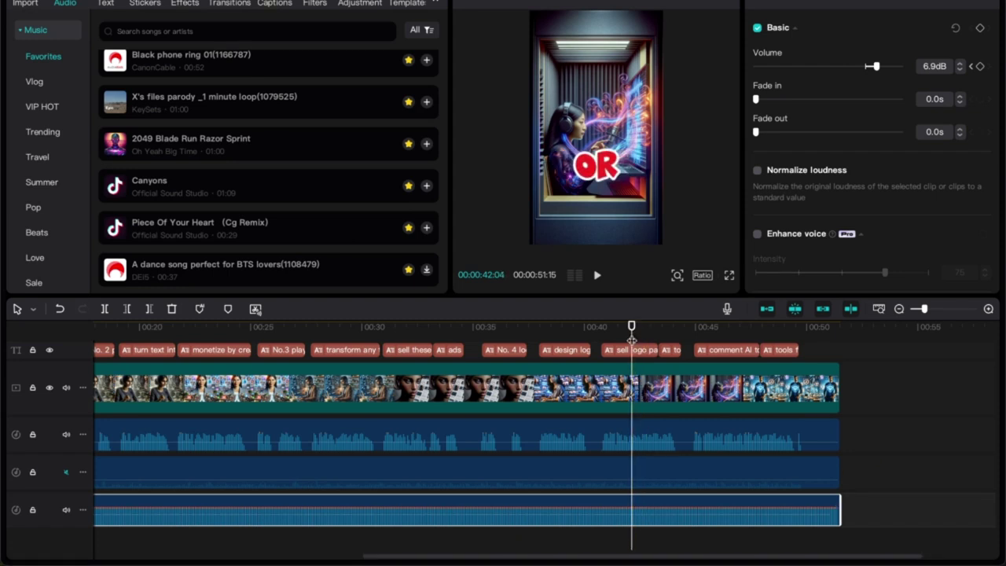
scroll(428, 361, "left", 5)
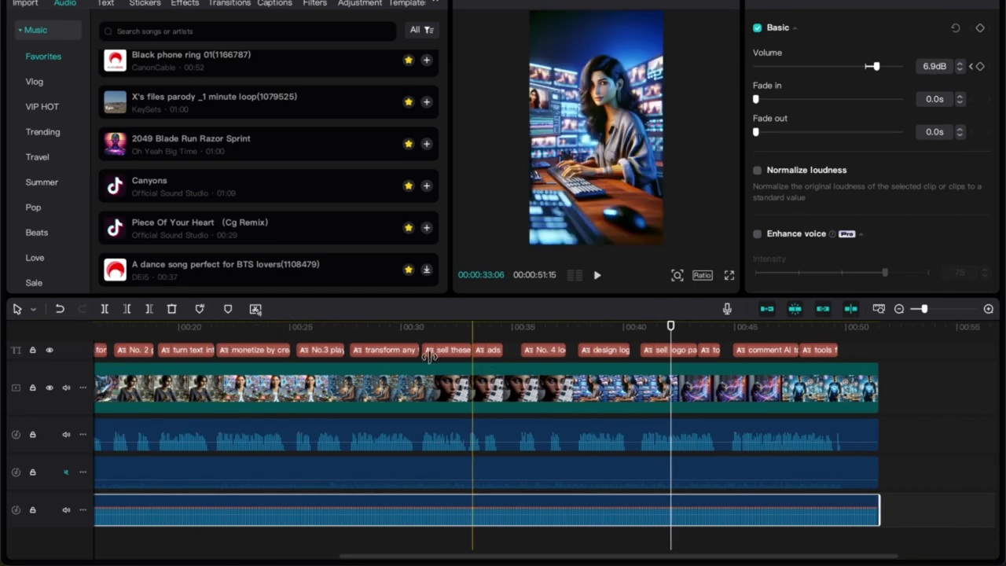
scroll(428, 362, "left", 5)
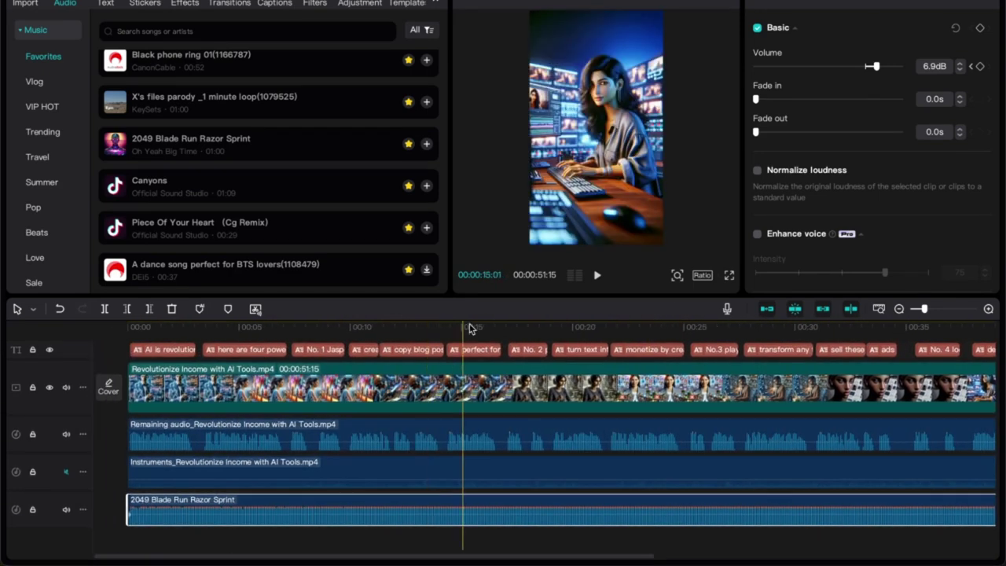
left_click(615, 328)
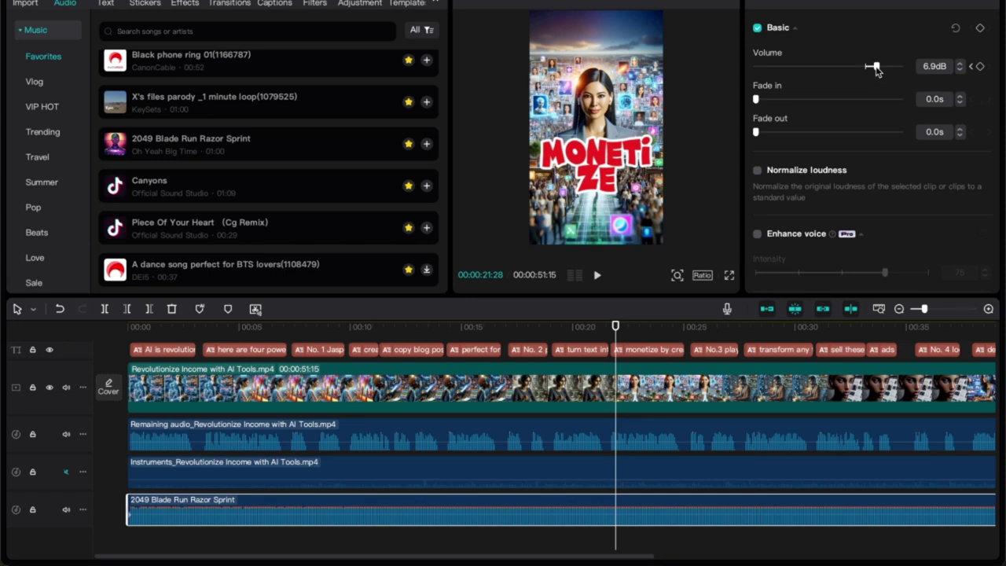
left_click_drag(872, 68, 833, 71)
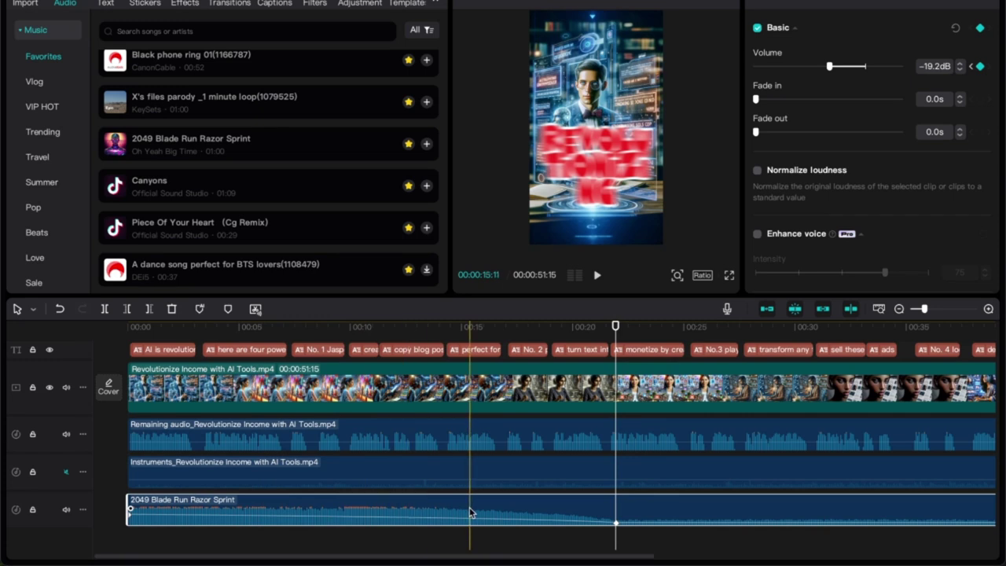
- Play the fading mix from the beginning, and set the volume of the music clip's first keyframe to -8.8 dB
left_click(132, 330)
left_click(597, 275)
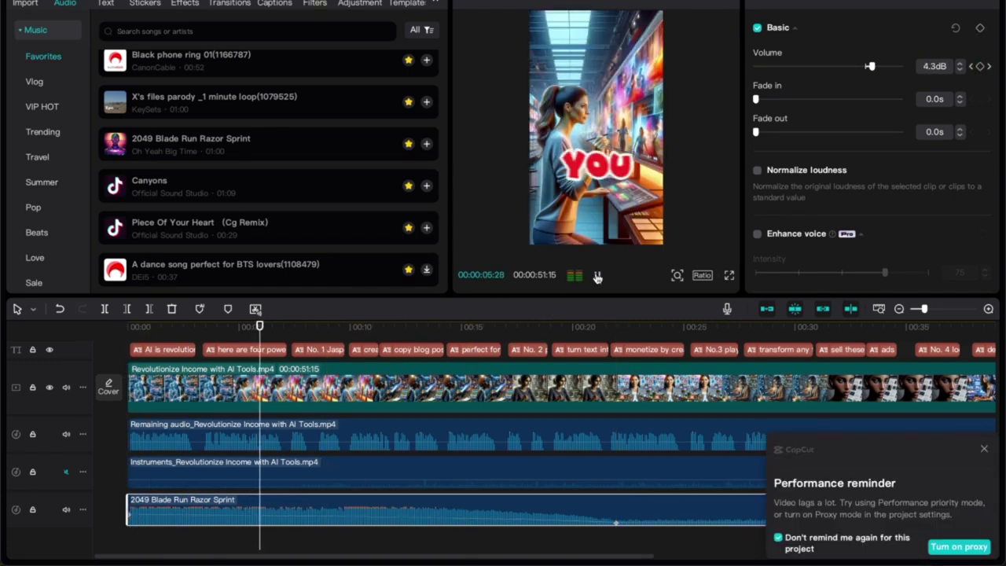
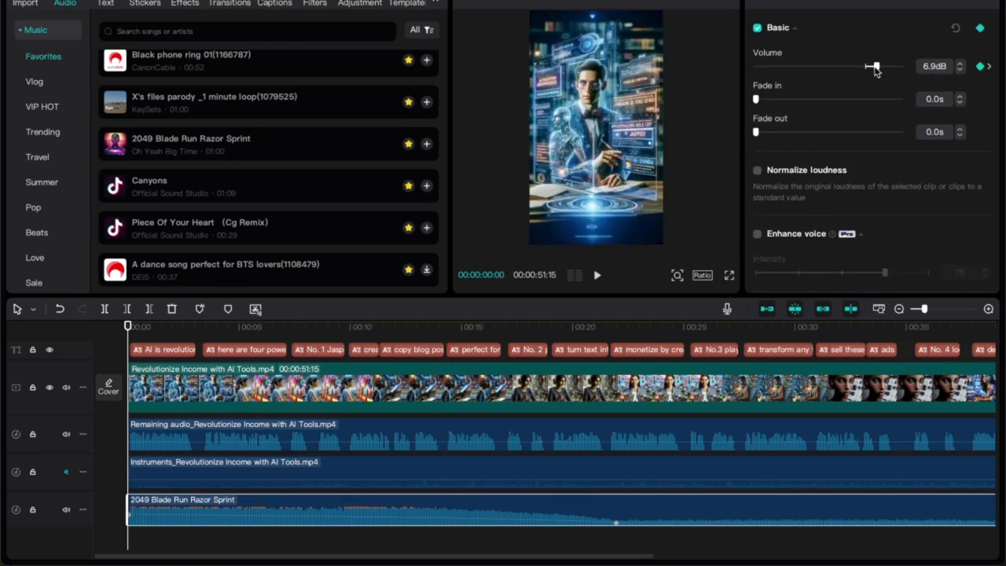
left_click_drag(876, 69, 845, 75)
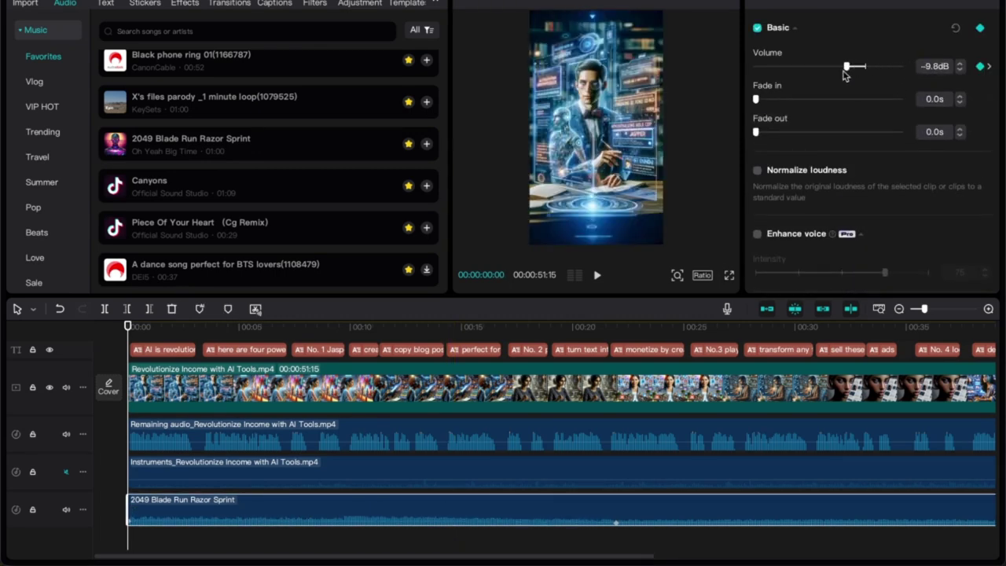
left_click(624, 491)
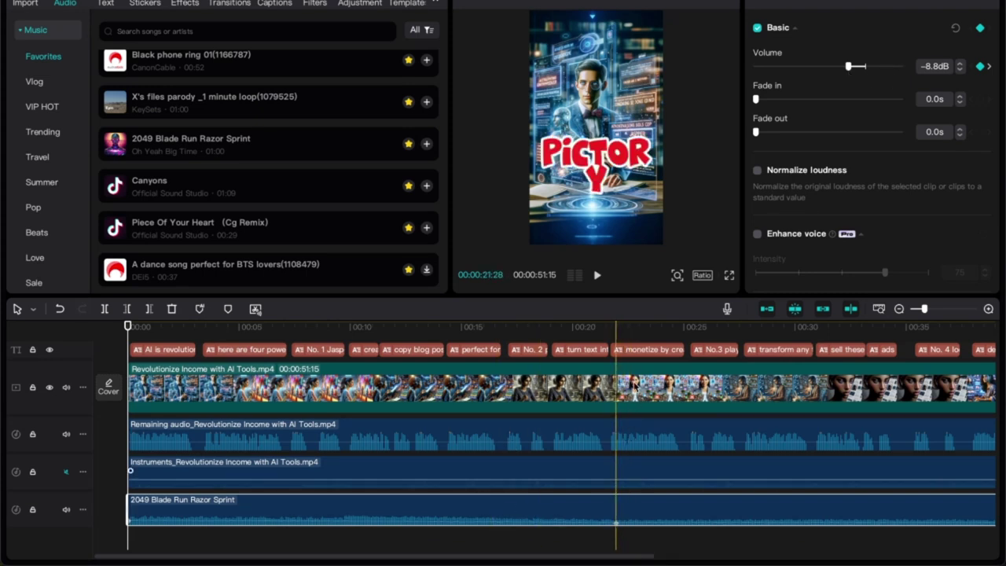
- Raise the volume of the music clip's keyframe at 00:00:21:28 so the music builds up, and play the mix from the start
left_click(616, 328)
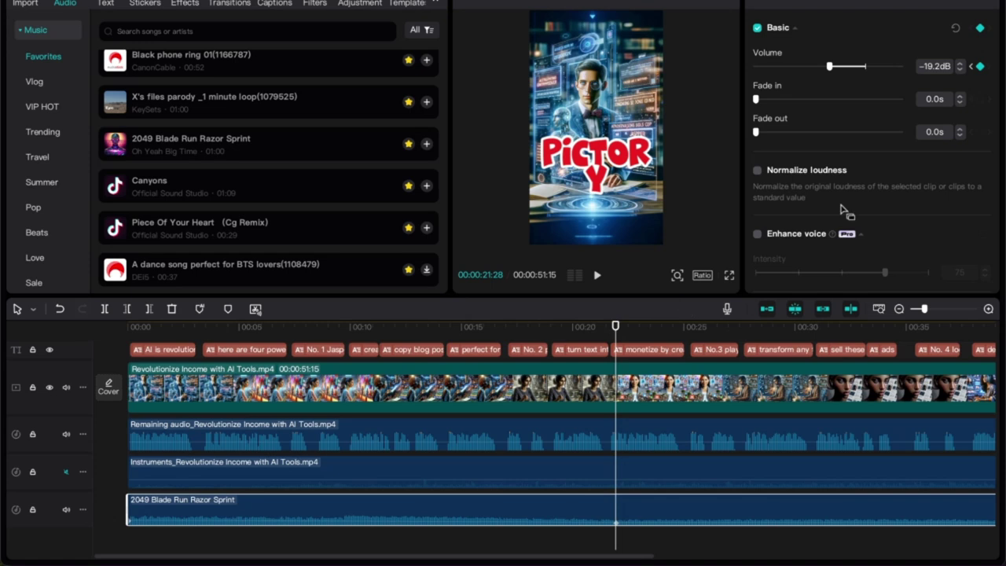
left_click_drag(830, 66, 872, 67)
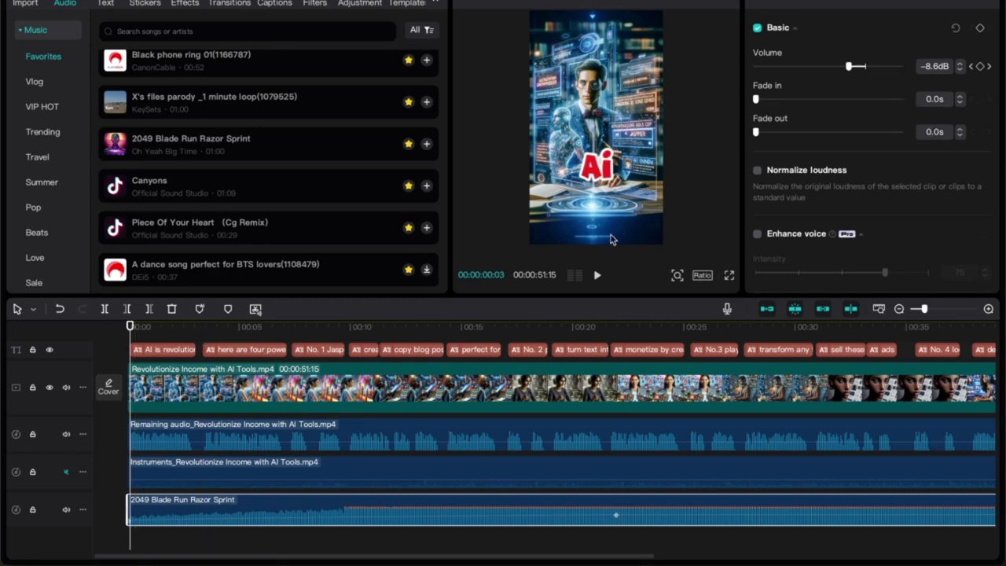
left_click(597, 279)
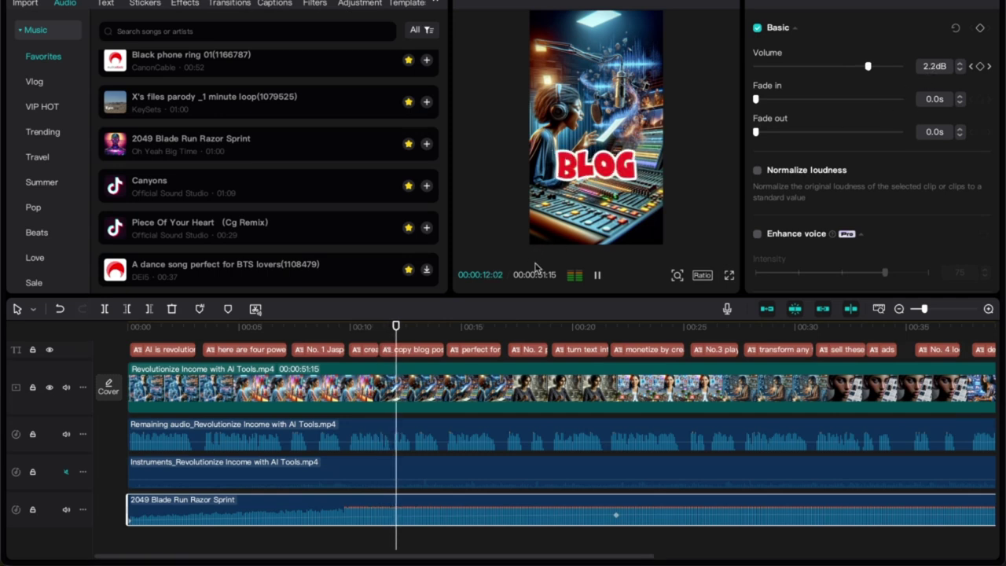
left_click(598, 278)
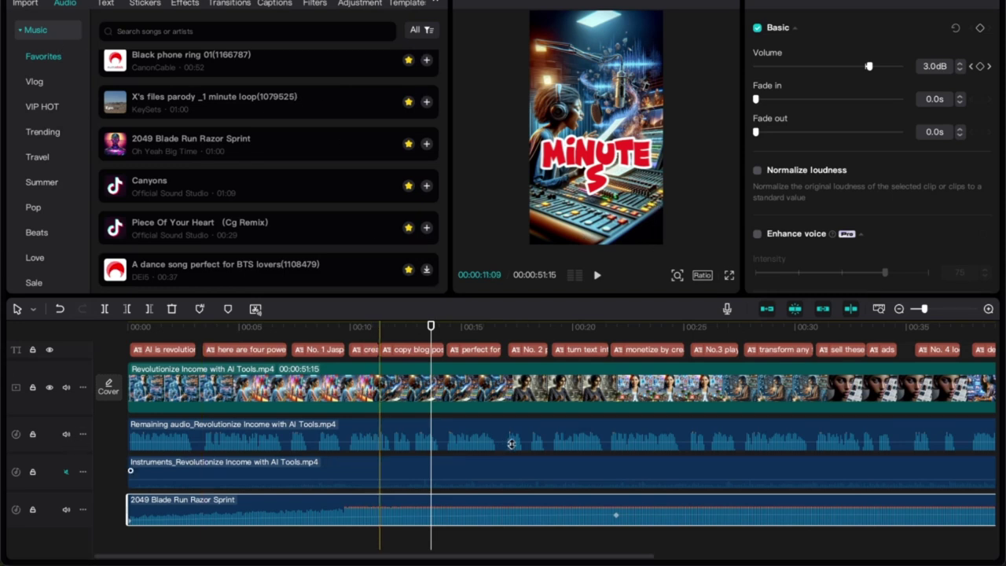
- Look through the music library's recent searches and its Trending, Travel, Summer and Pop categories
left_click(105, 4)
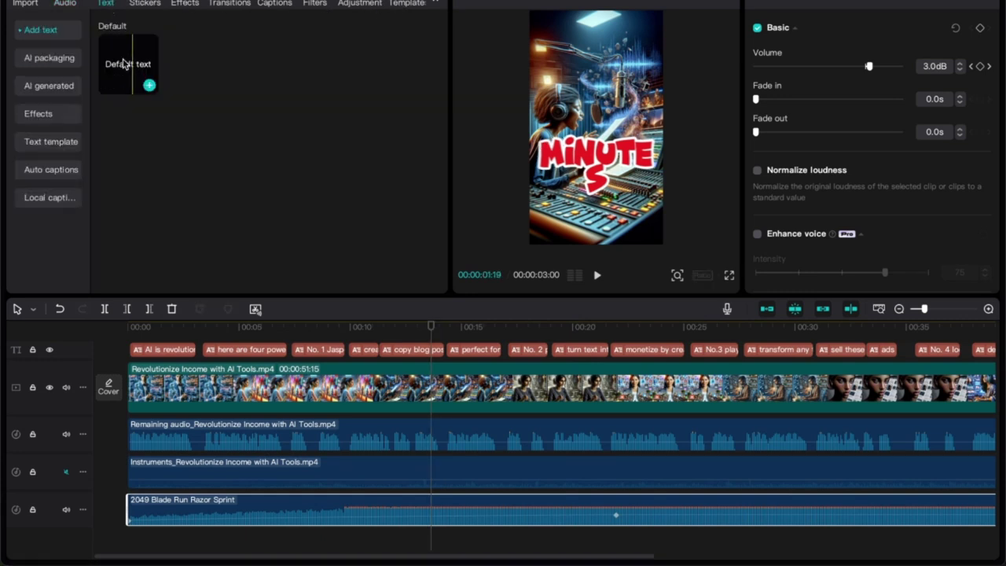
left_click(65, 4)
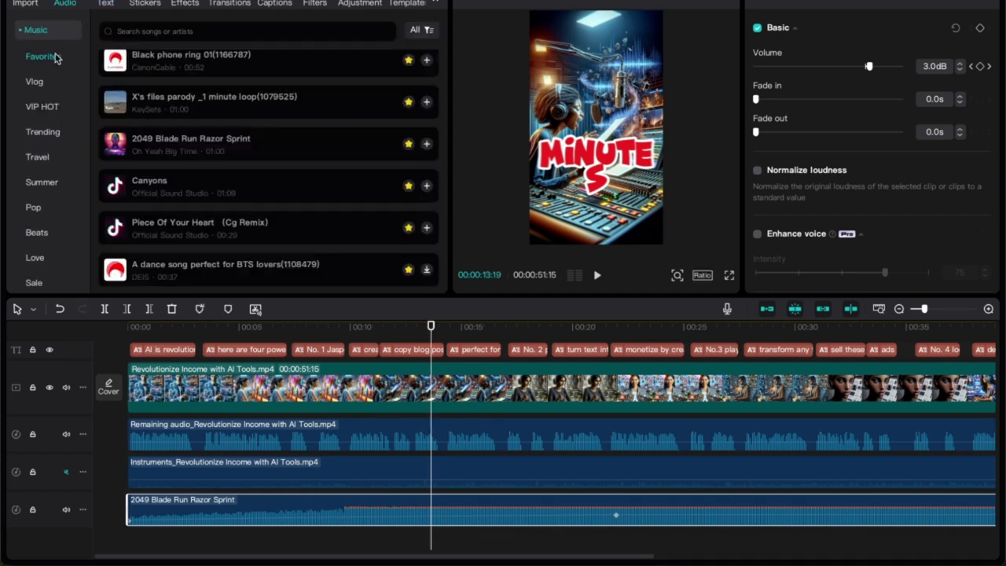
left_click(158, 33)
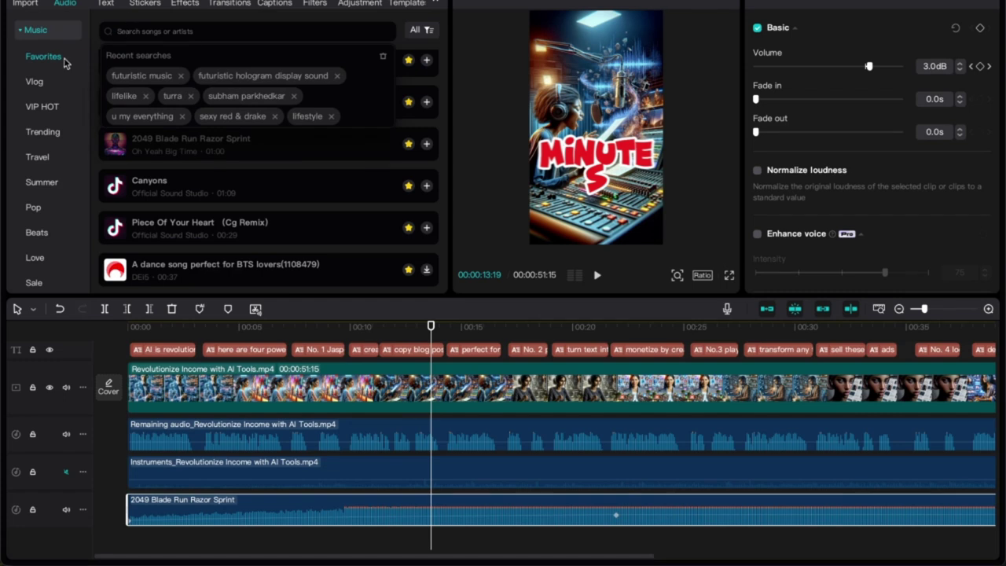
left_click(45, 132)
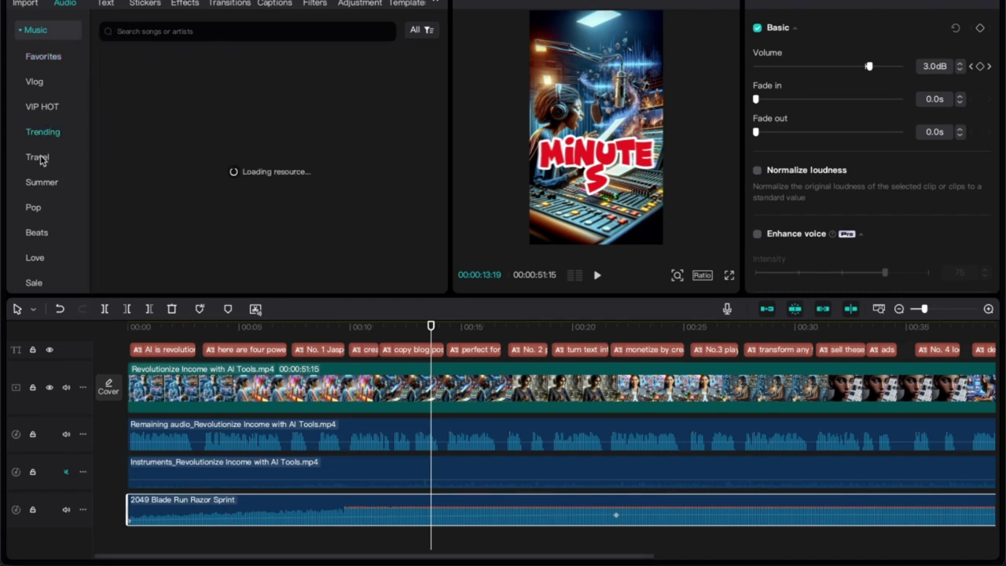
left_click(38, 157)
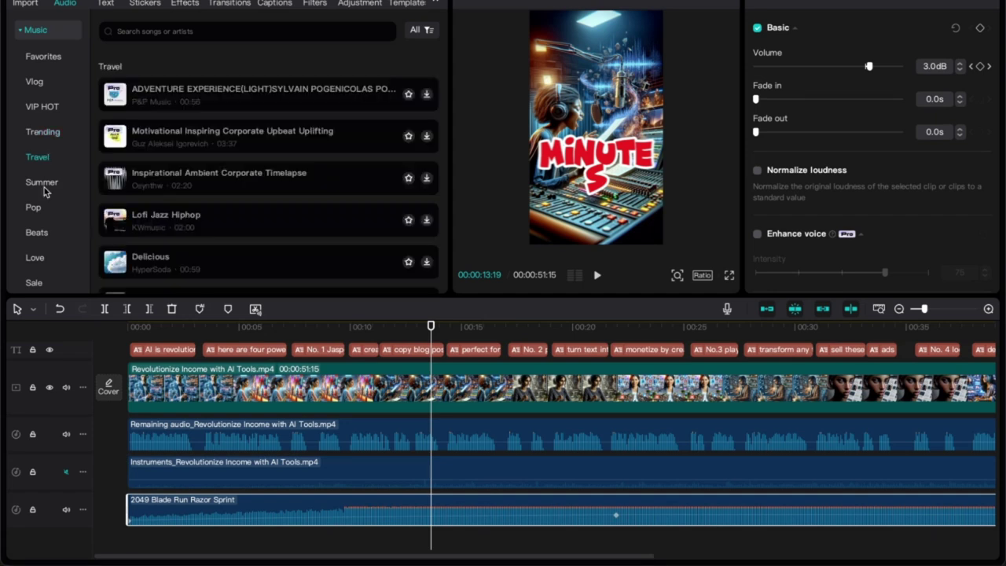
left_click(44, 184)
left_click(36, 208)
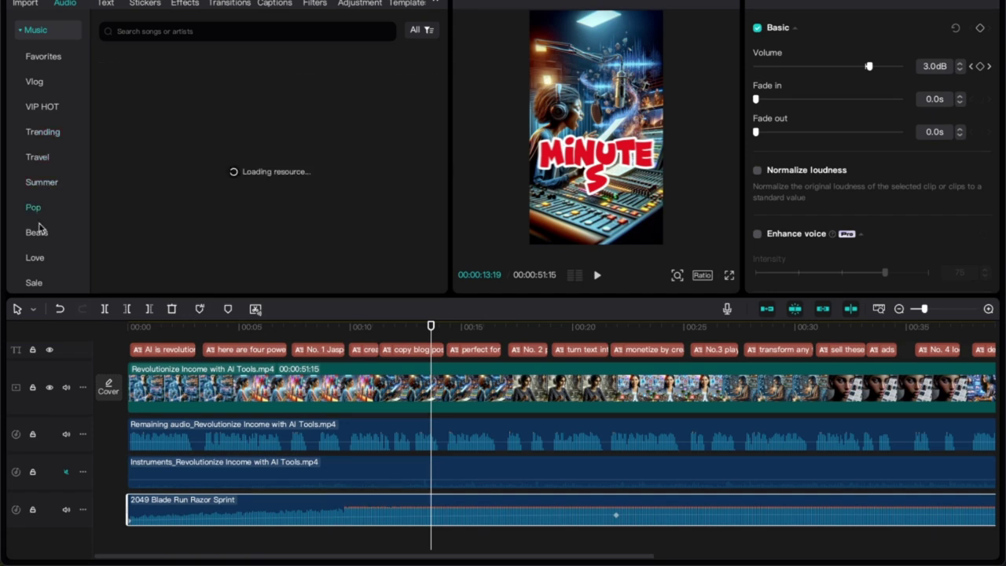
scroll(41, 240, "down", 5)
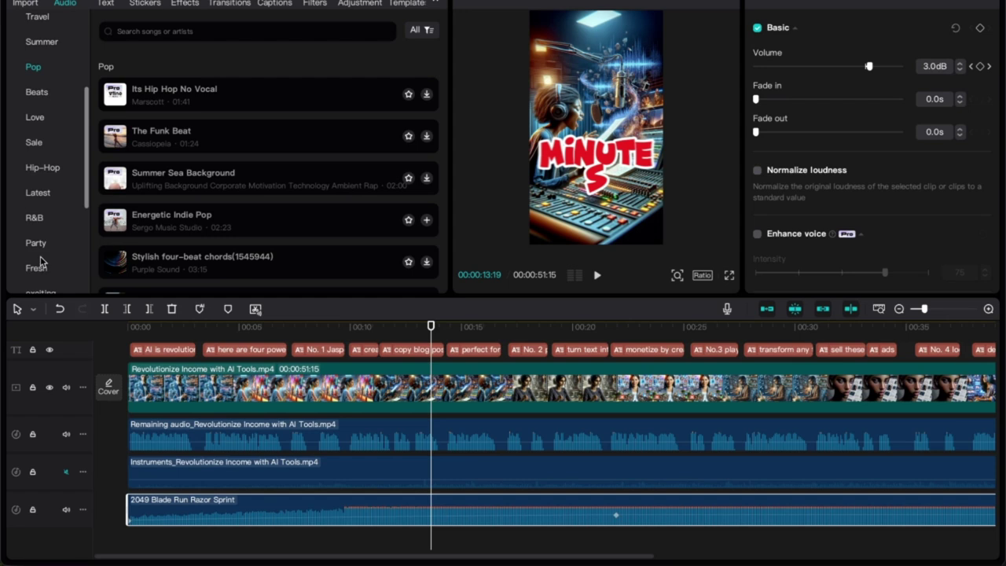
scroll(43, 201, "down", 2)
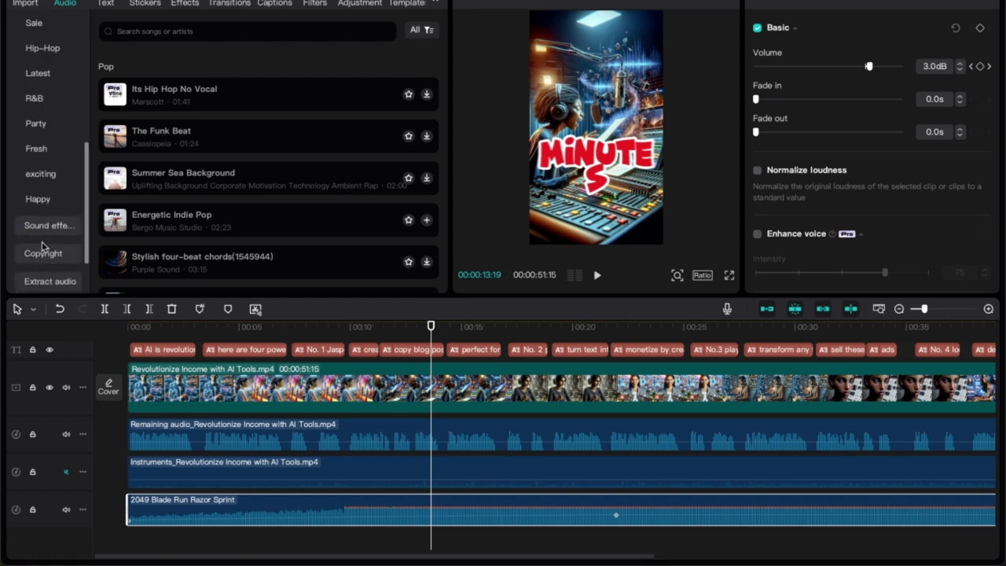
- Browse the sound effects library and preview the favorite Keyboard_typing sound(894890) without adding it to the timeline
left_click(45, 227)
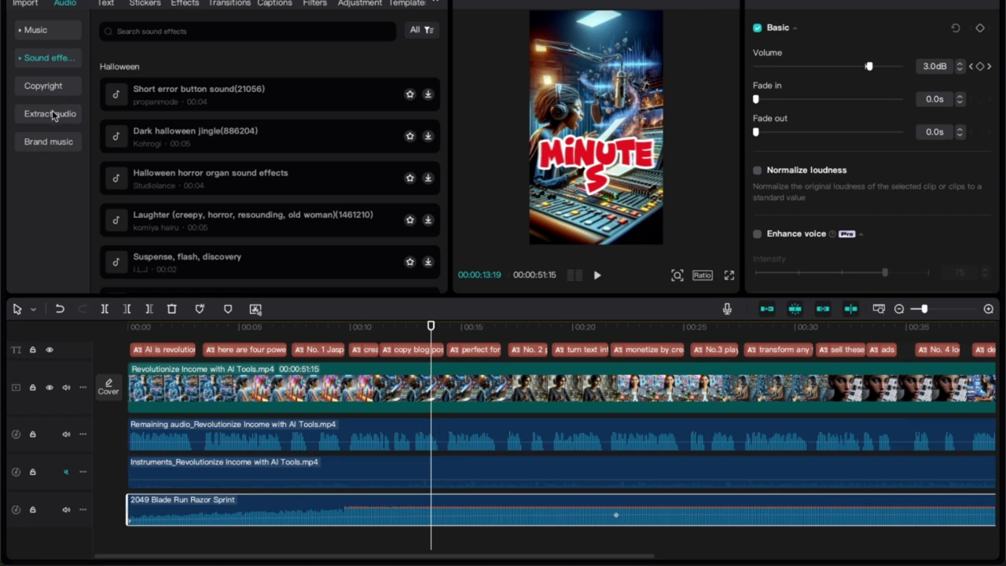
scroll(184, 154, "down", 1)
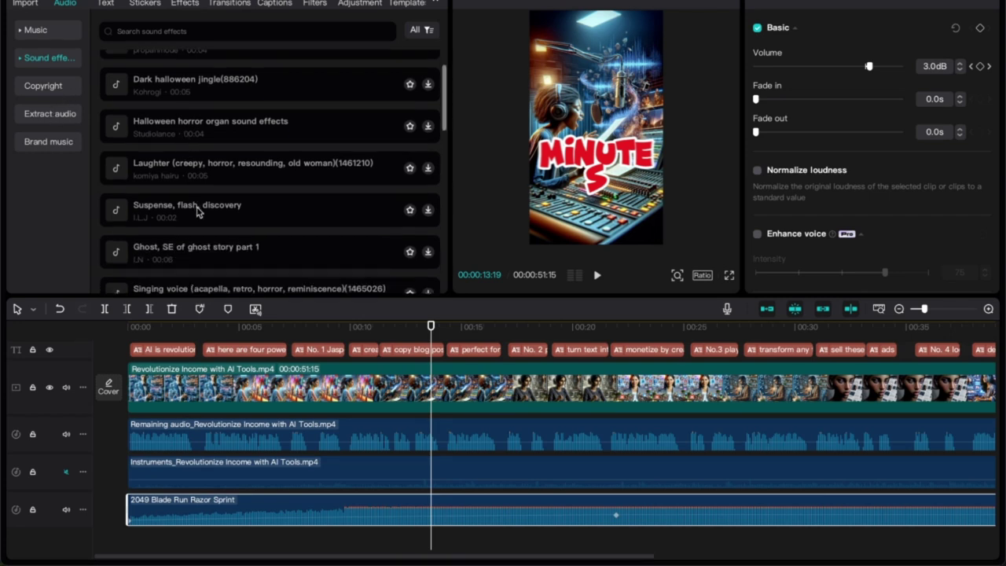
scroll(198, 210, "up", 5)
left_click(208, 143)
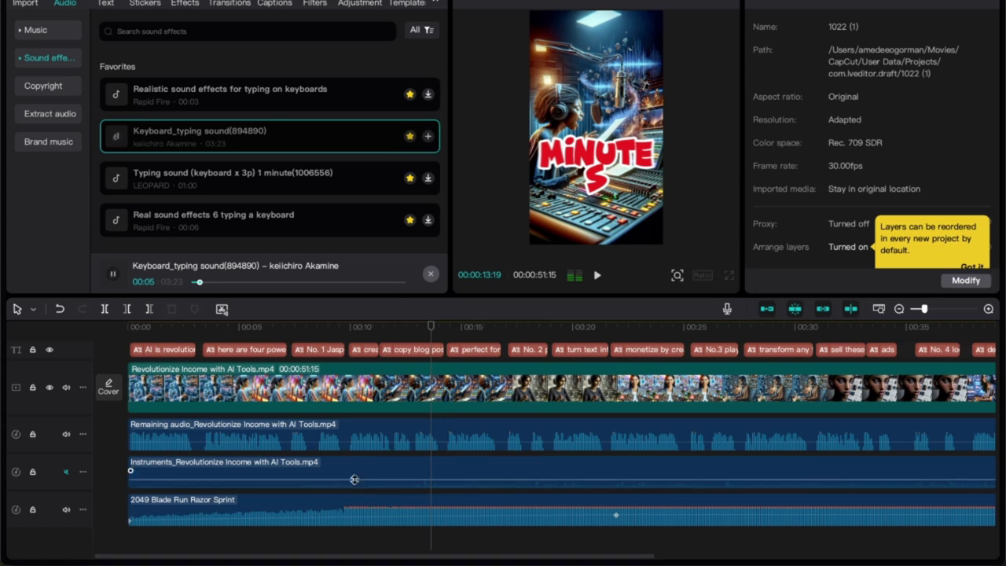
left_click(899, 309)
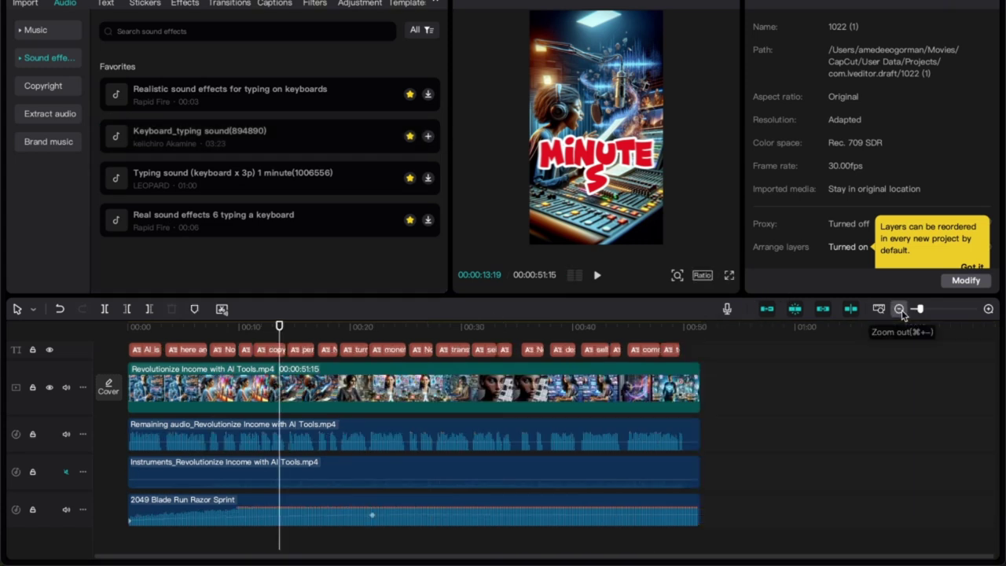
left_click(39, 31)
- Look through the Trending stickers available for the video
left_click(149, 4)
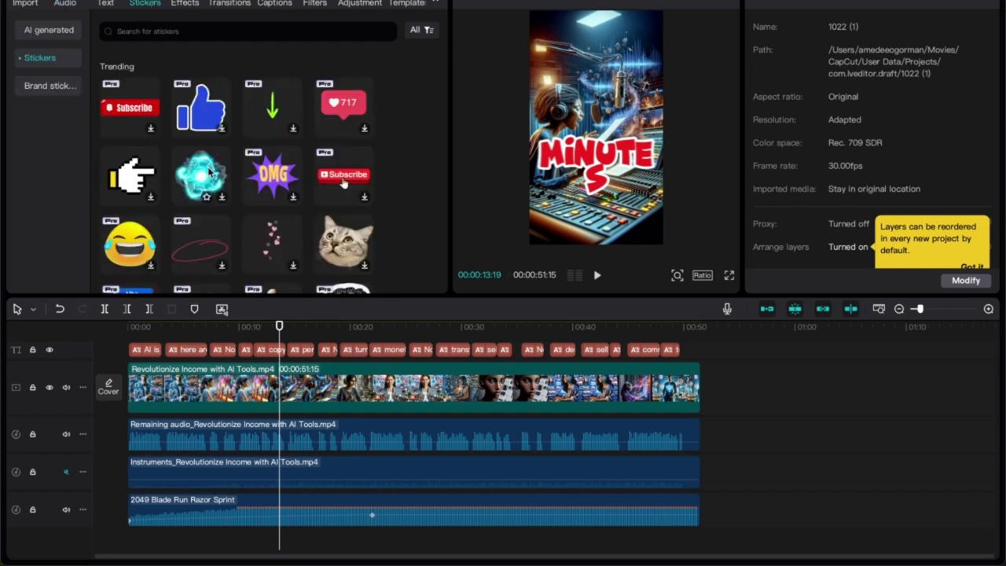
scroll(209, 173, "down", 2)
scroll(209, 173, "down", 2)
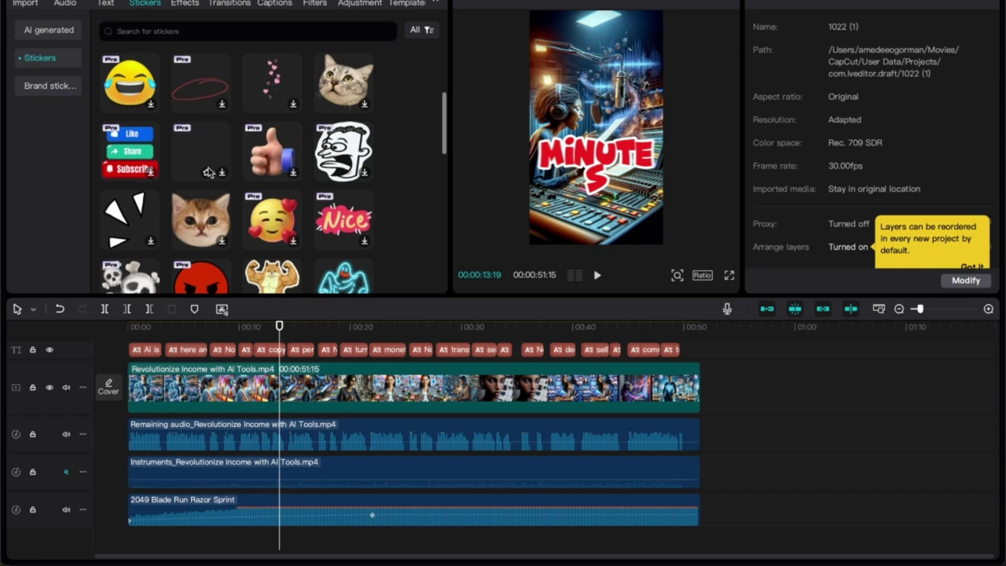
scroll(209, 173, "up", 3)
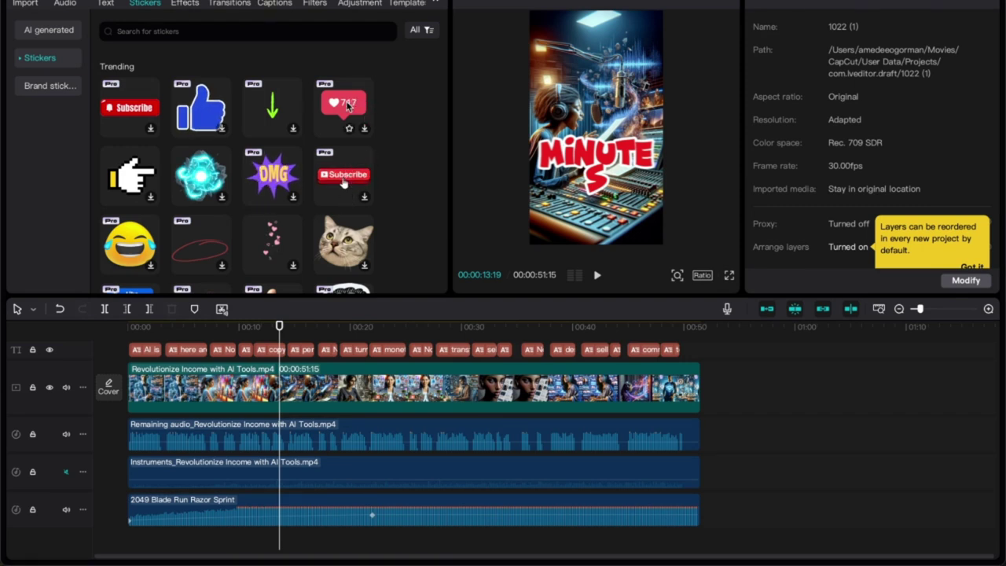
scroll(348, 106, "down", 3)
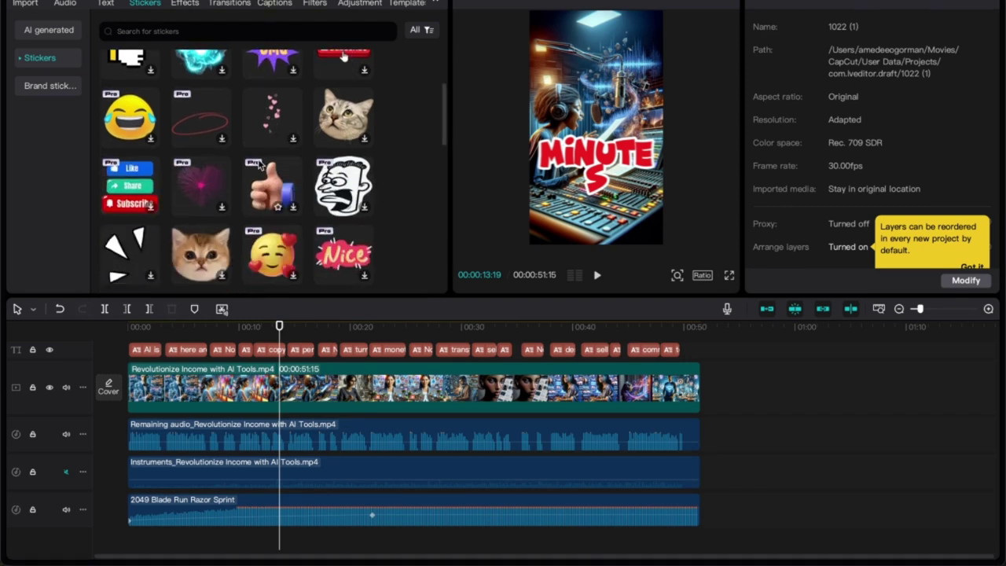
- Look through more of the stickers and the Trending video effects
scroll(259, 163, "down", 8)
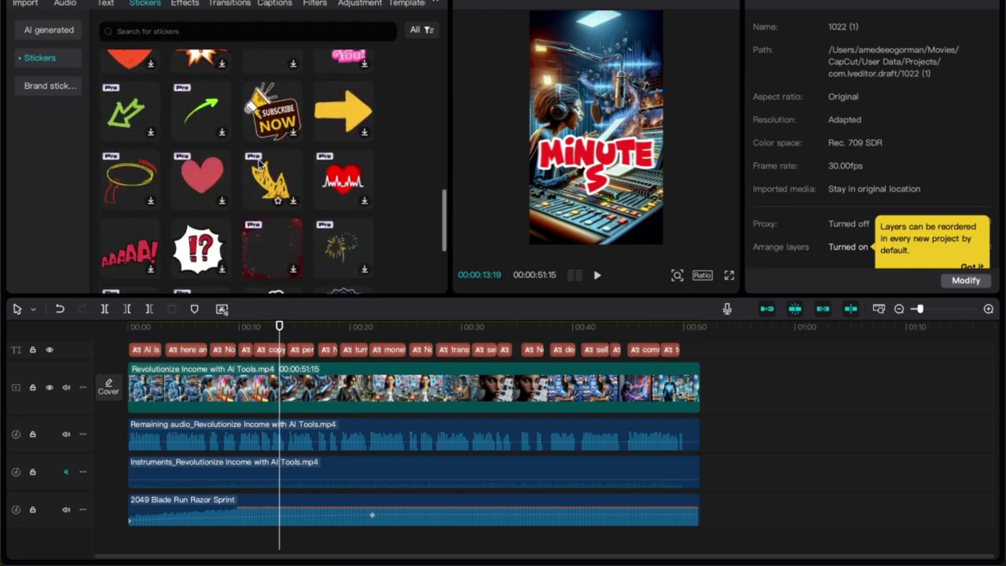
scroll(259, 162, "up", 5)
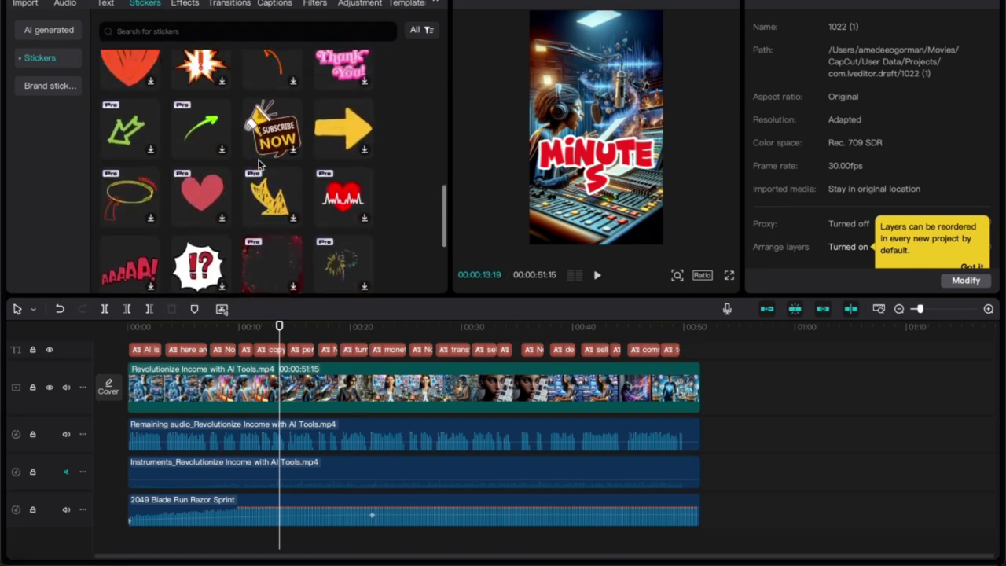
left_click(185, 4)
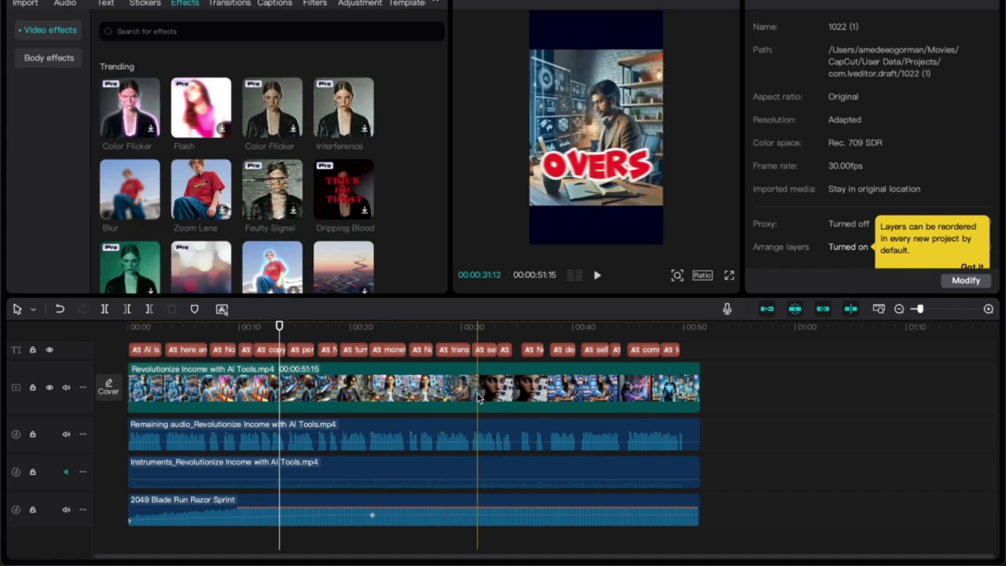
- Split the video clip at 00:00:34:18 and add the Shake II transition at the cut
left_click(230, 4)
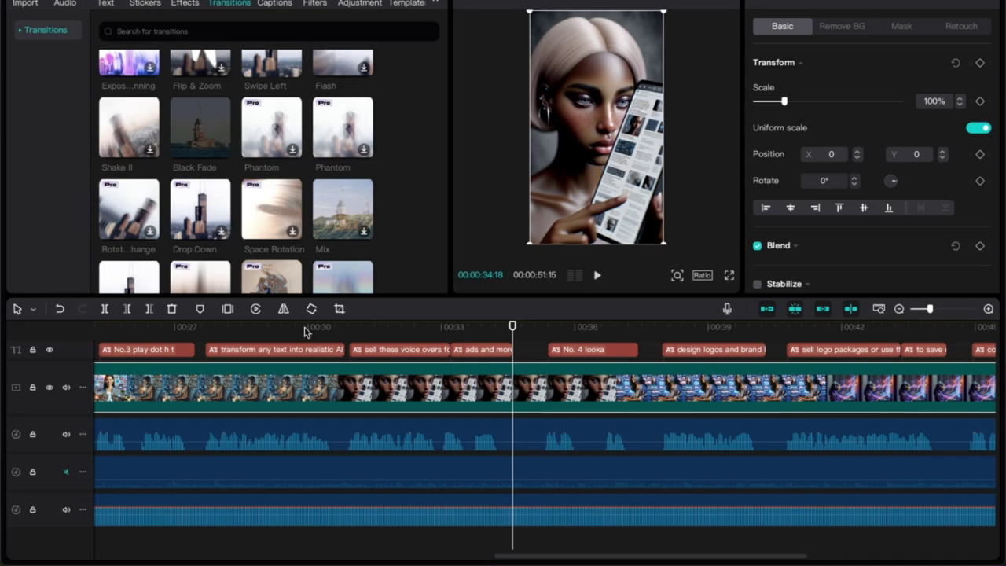
left_click(105, 308)
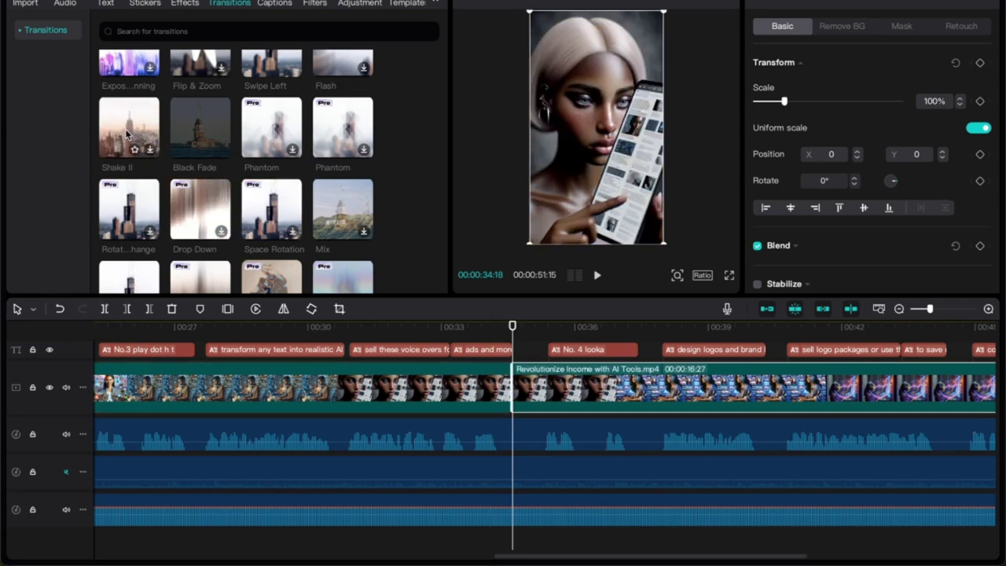
mouse_move(126, 135)
left_mouse_down()
mouse_move(236, 202)
mouse_move(464, 397)
mouse_move(519, 387)
mouse_move(501, 398)
mouse_move(496, 385)
left_mouse_up()
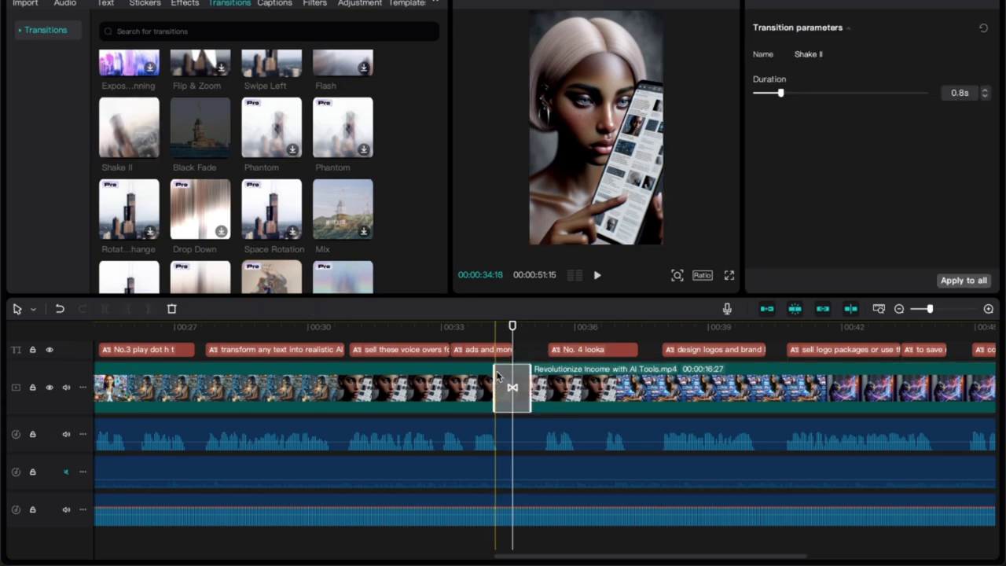
- Play the video from 00:00:33:19 to preview the Shake II transition, and bring the whole timeline into view
left_click(469, 331)
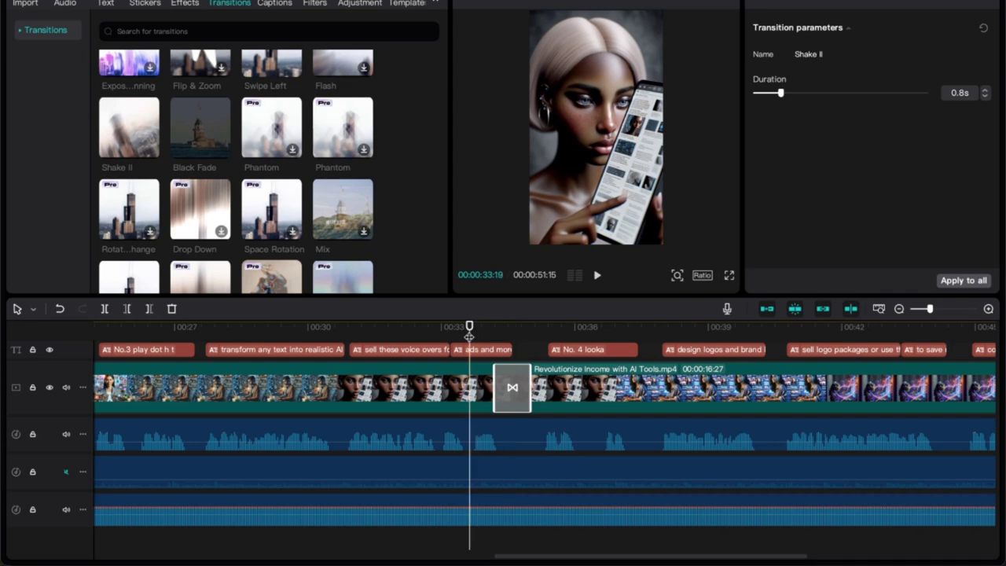
left_click(598, 277)
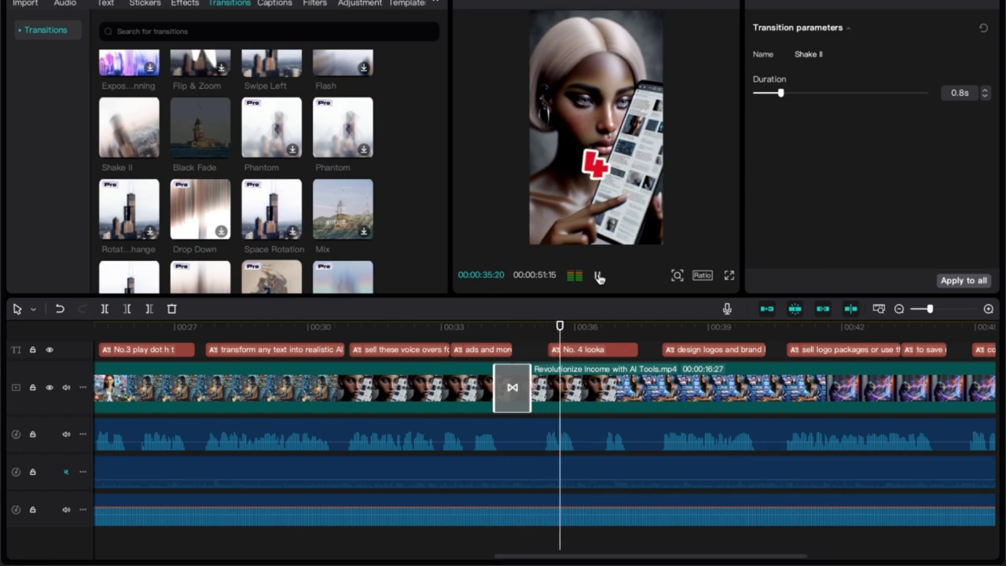
left_click(598, 276)
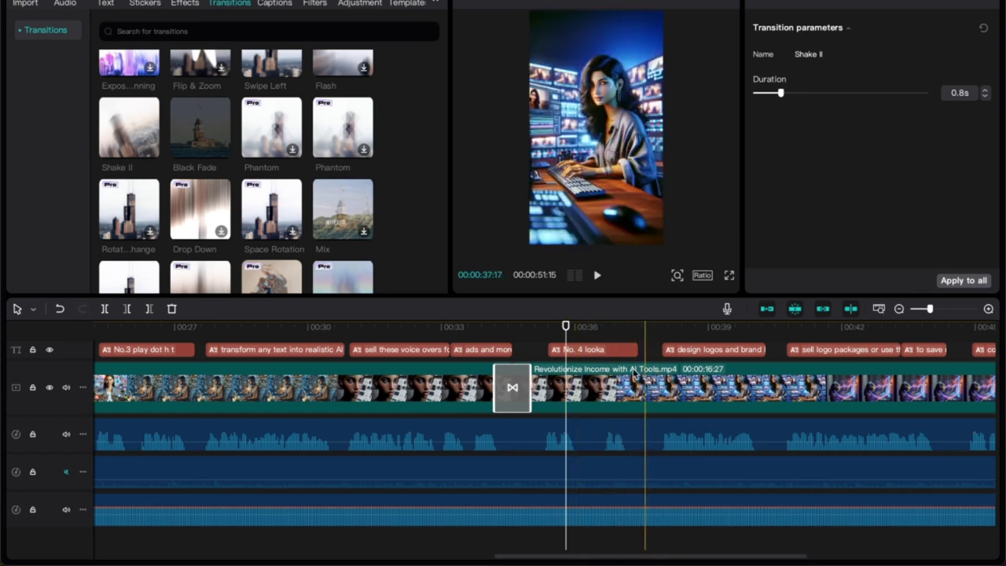
left_click(898, 310)
left_click(898, 310)
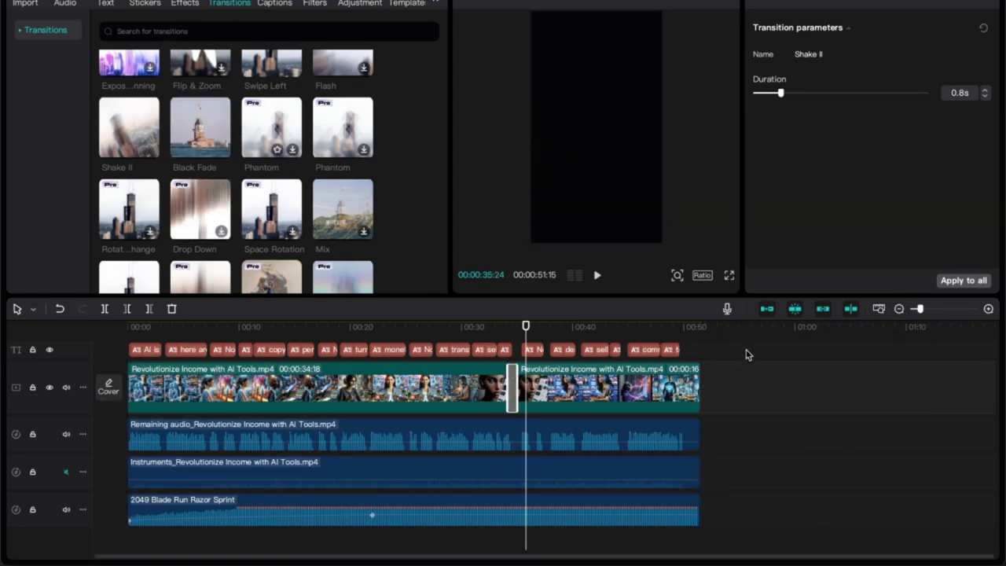
- Look at the media files available for import in the Downloads folder without importing any
left_click(739, 387)
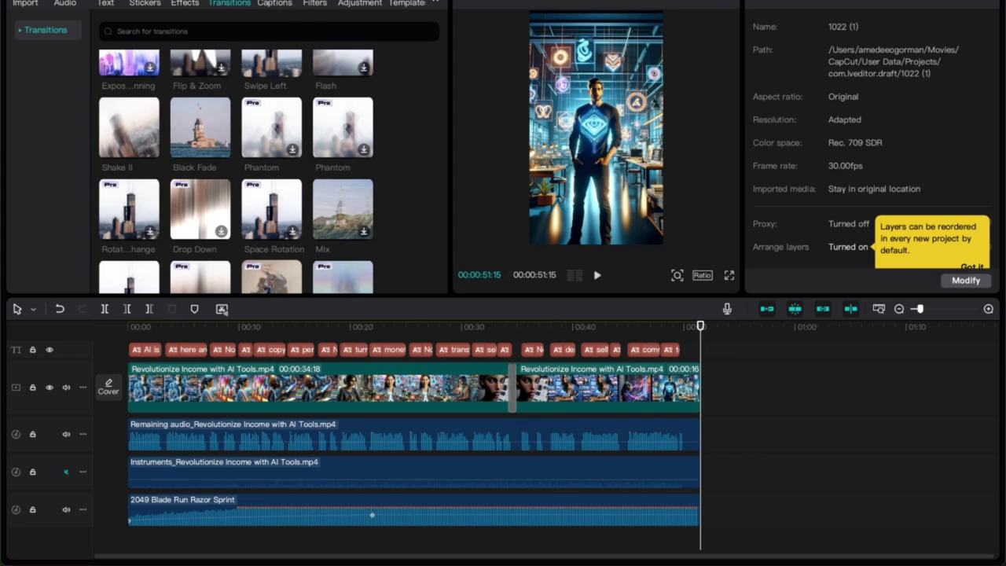
left_click(32, 4)
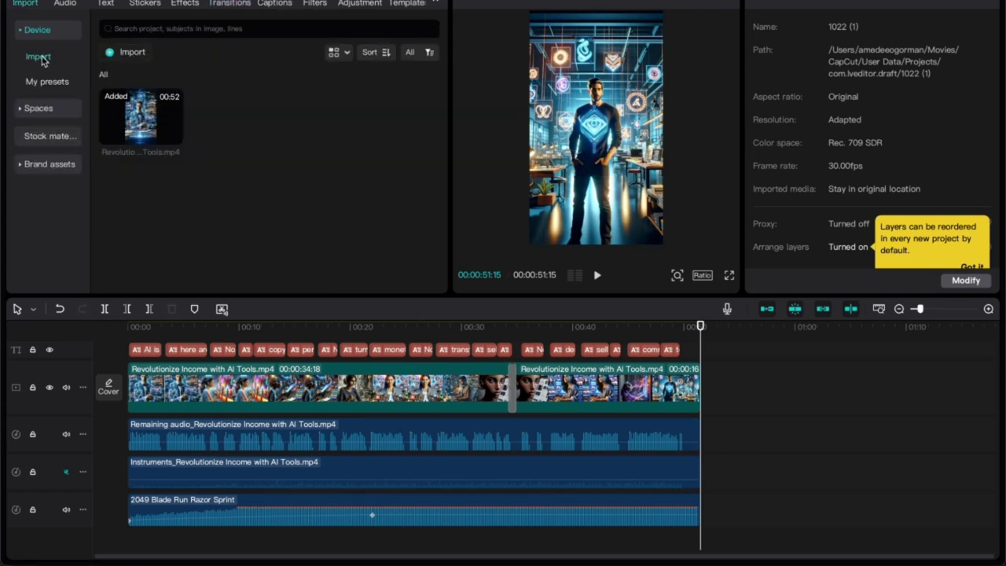
left_click(131, 55)
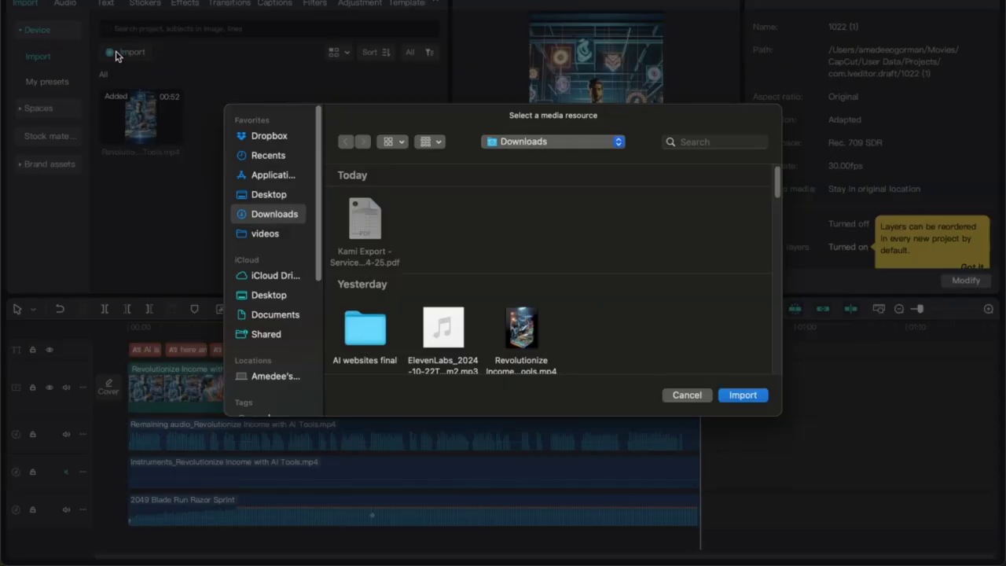
left_click(700, 393)
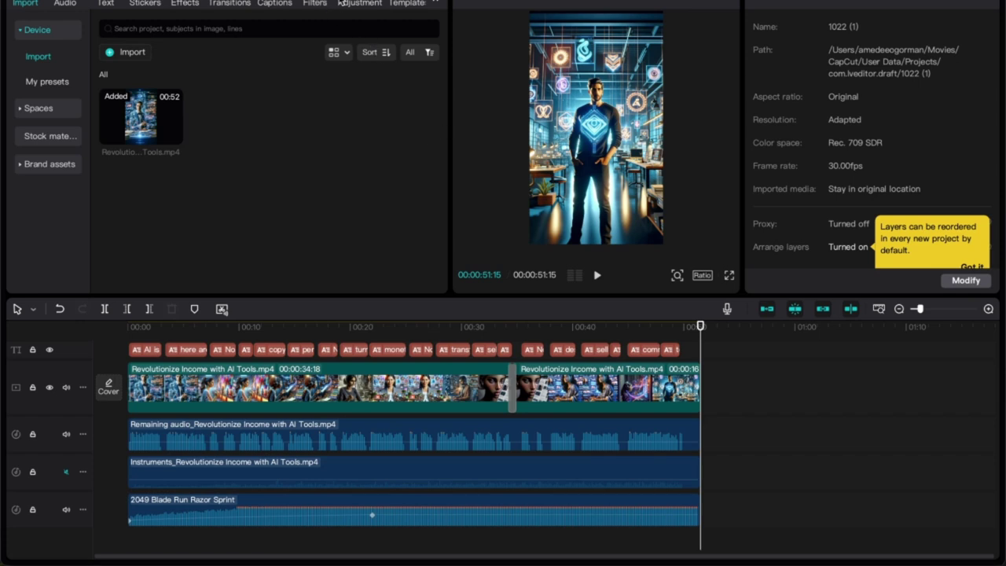
- Look through the Featured and Favorites filters and the For You templates
left_click(312, 5)
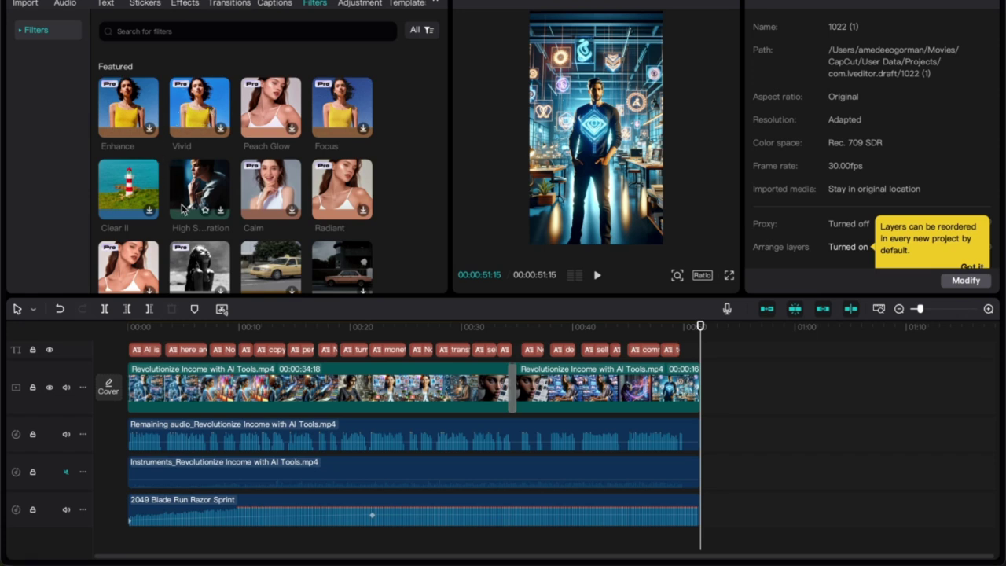
scroll(222, 183, "down", 5)
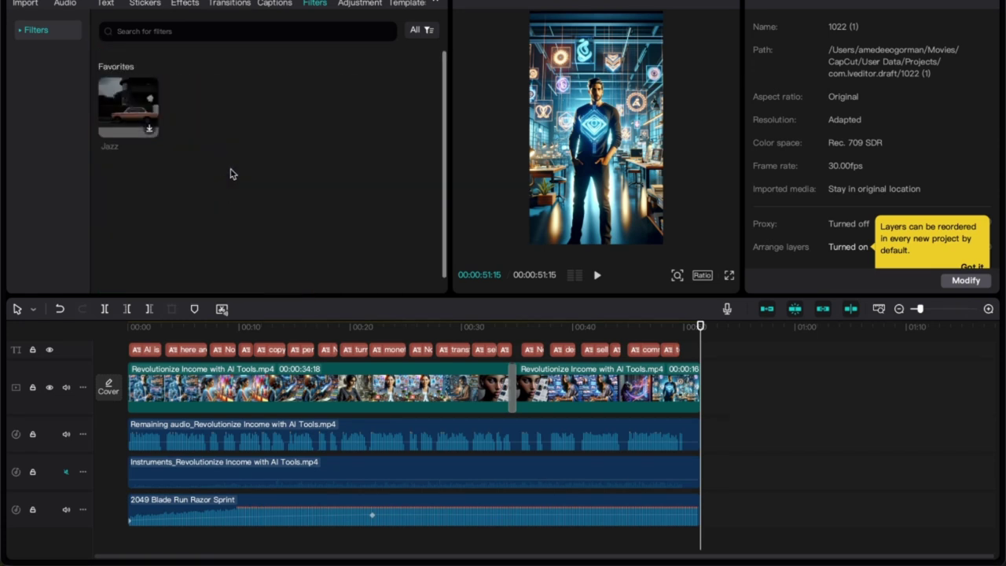
left_click(418, 5)
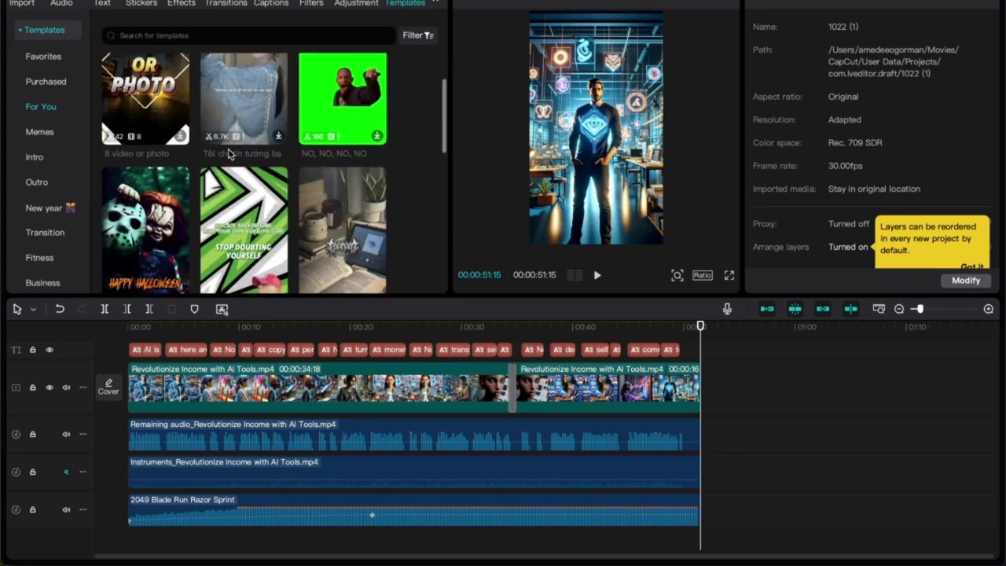
scroll(197, 135, "down", 3)
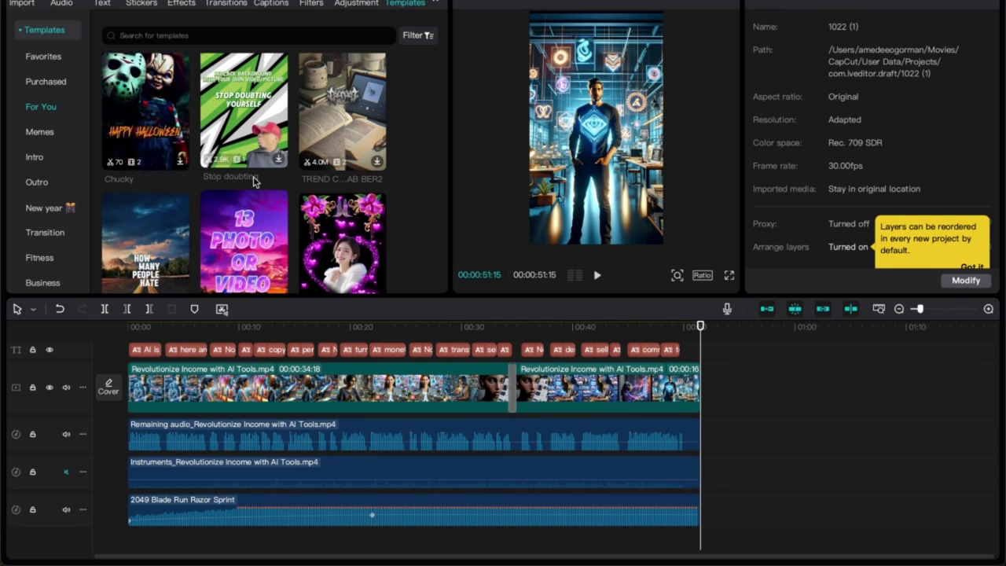
scroll(376, 192, "down", 6)
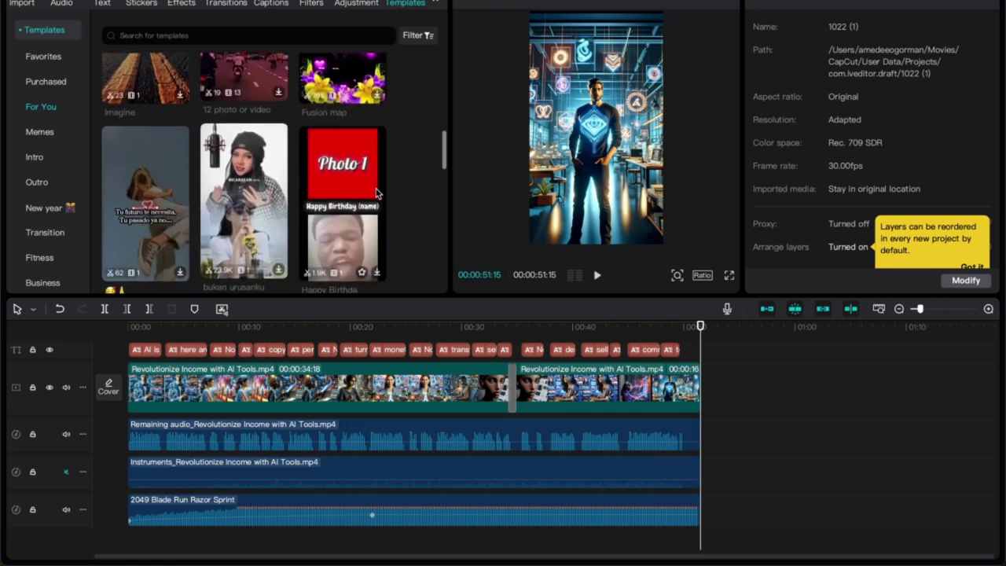
- Slow the video clip after the transition down to 0.5x speed
left_click(657, 168)
left_click(852, 2)
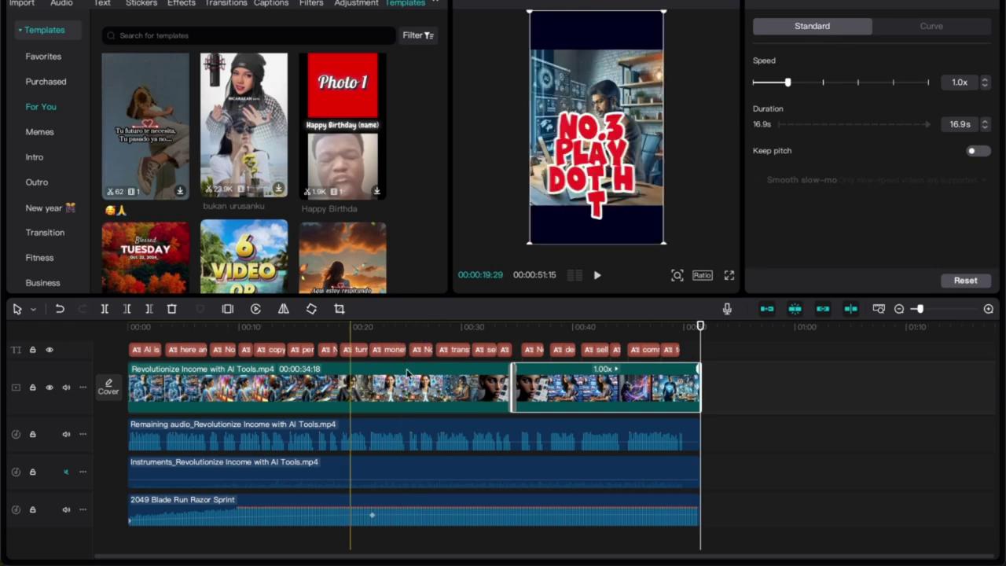
left_click(564, 385)
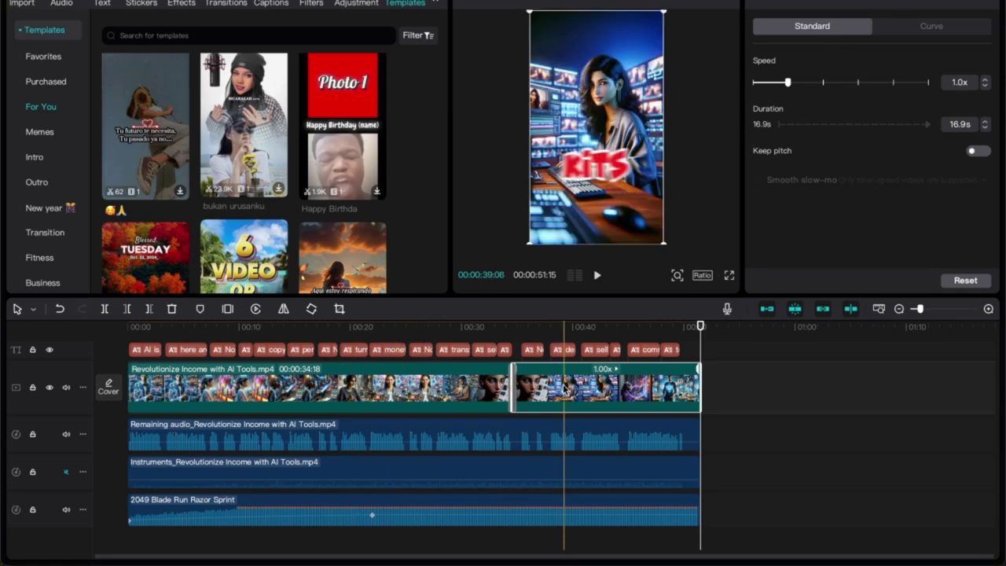
left_click(984, 83)
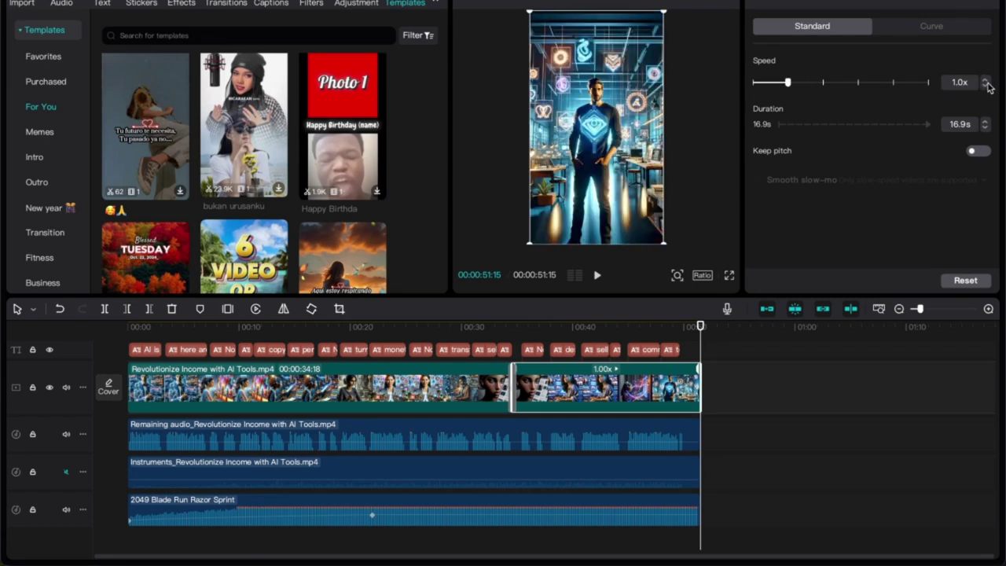
left_click(985, 85)
left_click(985, 85)
left_click(985, 85)
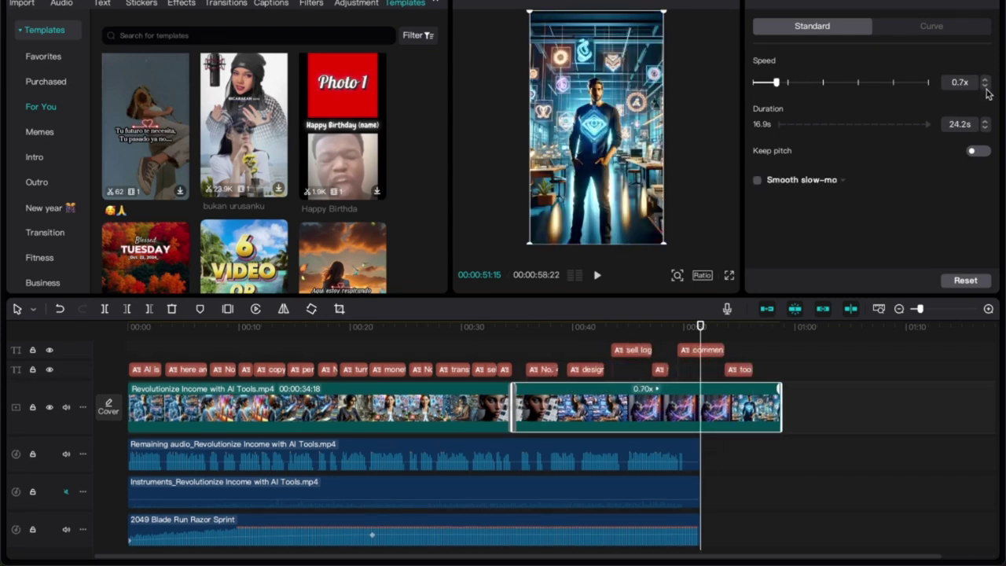
left_click(985, 85)
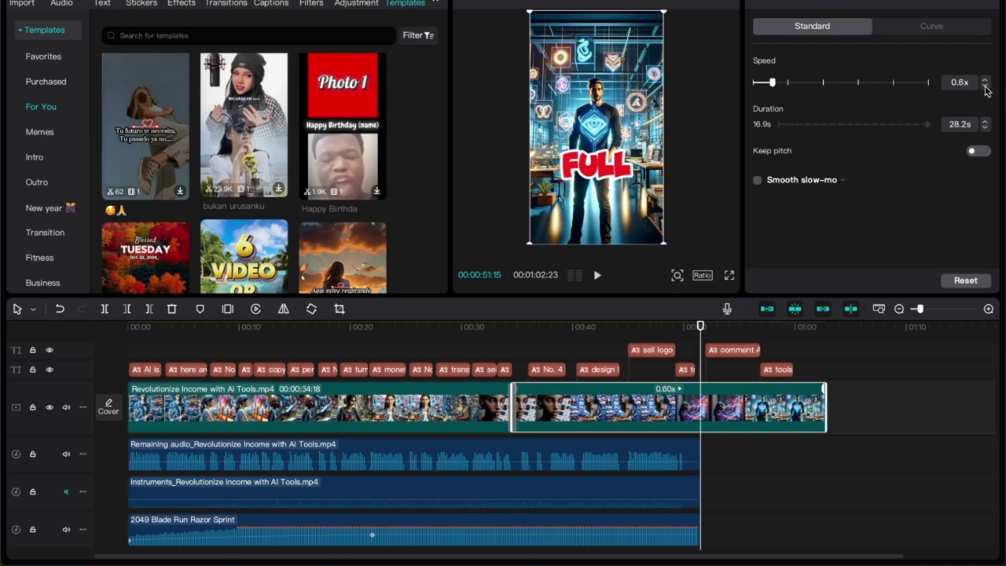
left_click(986, 85)
left_click(985, 85)
left_click(984, 80)
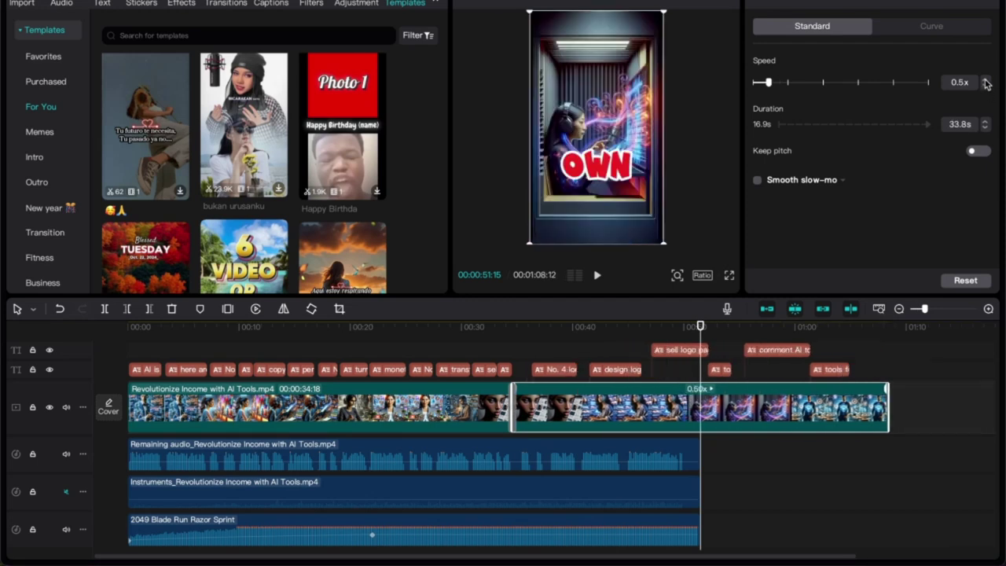
- Try a speed of 1.9x on the clip after the transition and bring it back to about normal speed
left_click(985, 80)
left_click(985, 80)
left_click(985, 80)
left_click(985, 80)
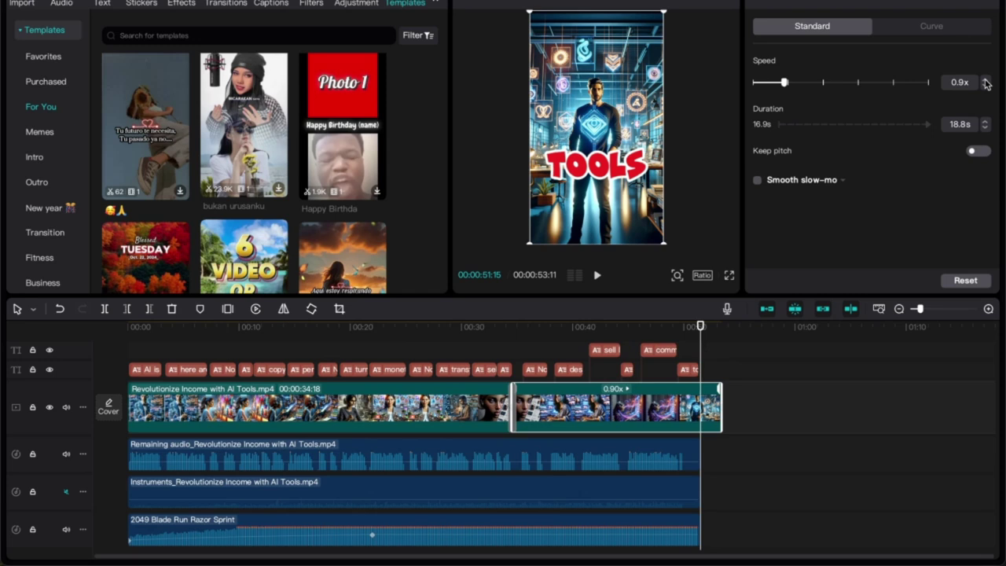
left_click(985, 80)
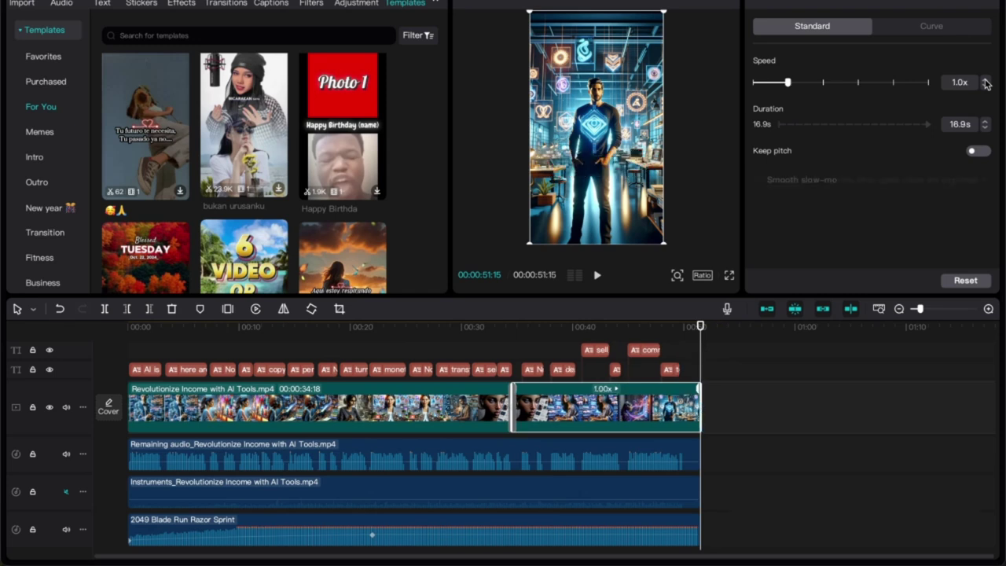
left_click(985, 81)
left_click(985, 81)
left_click(985, 82)
left_click(985, 82)
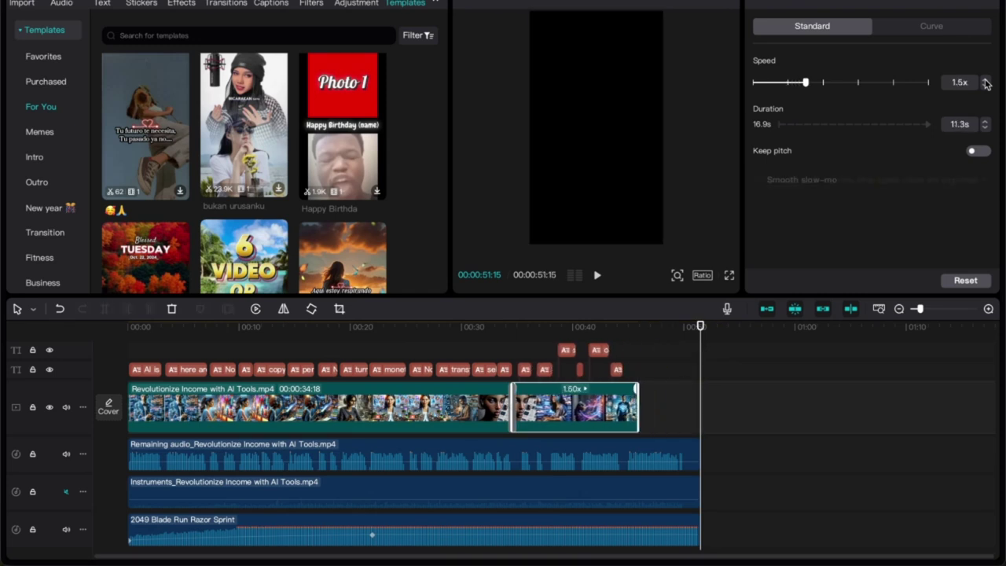
left_click(985, 82)
left_click(985, 82)
left_click(985, 82)
left_click(986, 81)
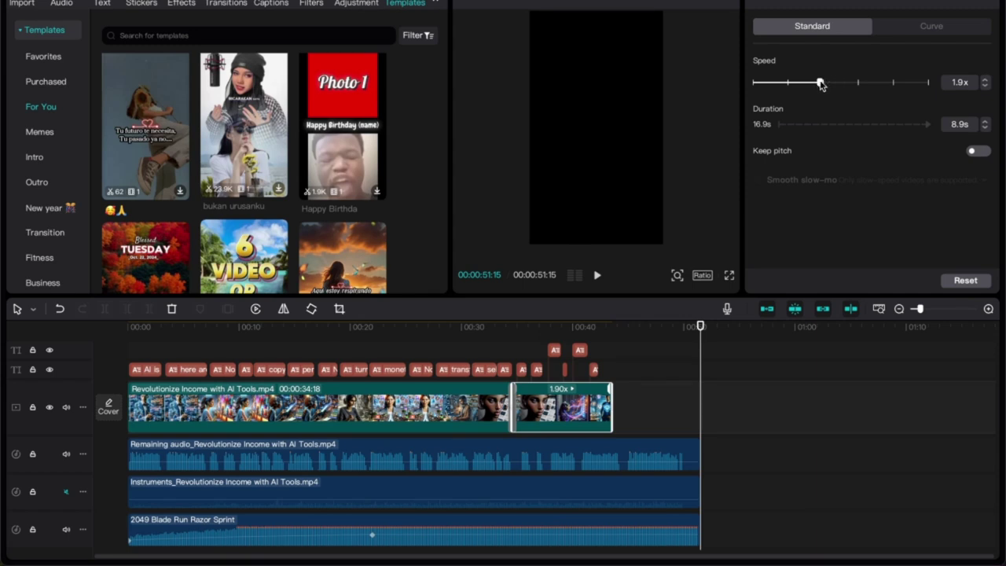
left_click_drag(819, 82, 792, 96)
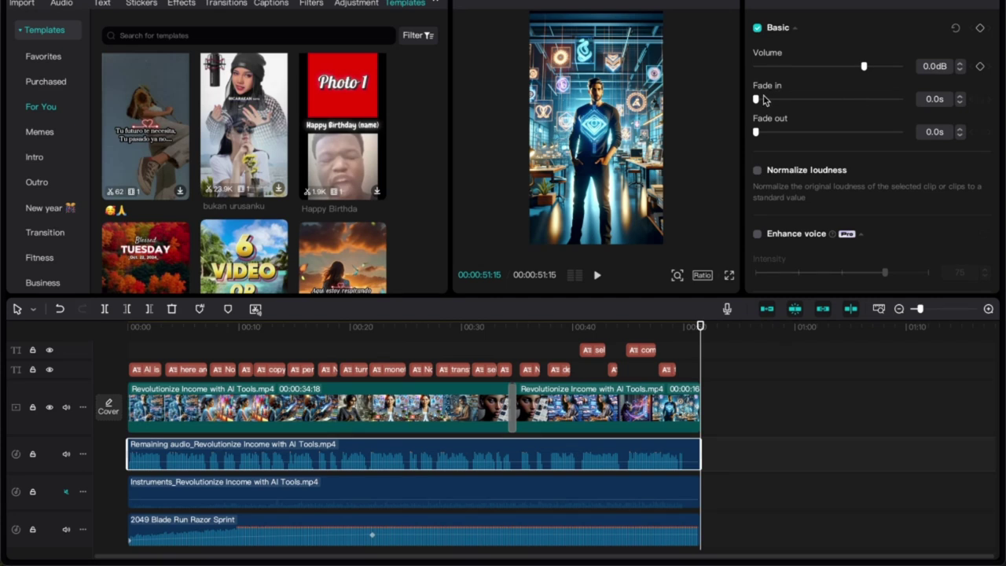
- Set the fade-out of the 2049 Blade Run Razor Sprint music clip to 1.7 s
mouse_move(757, 99)
left_mouse_down()
mouse_move(780, 103)
mouse_move(760, 100)
left_mouse_up()
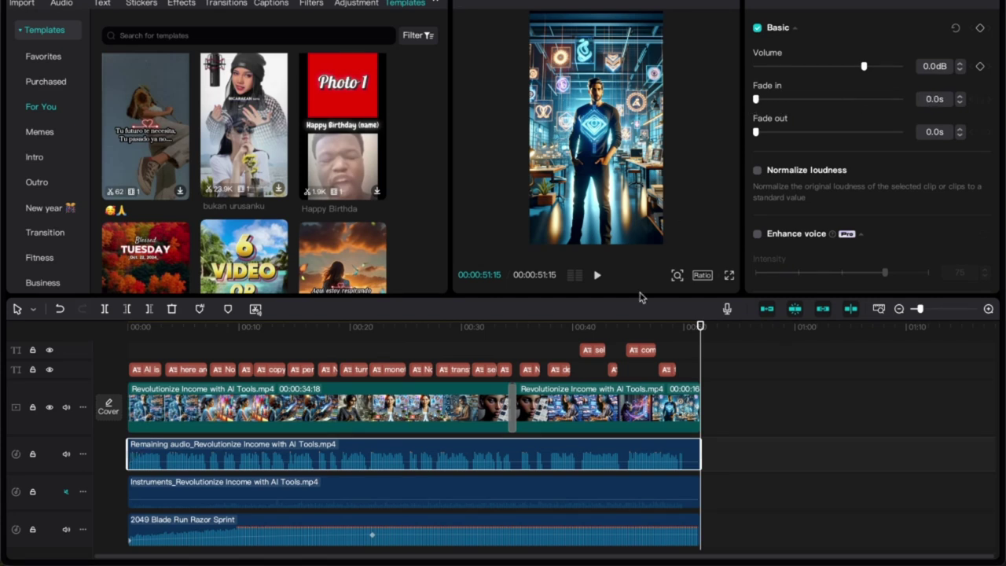
left_click(652, 532)
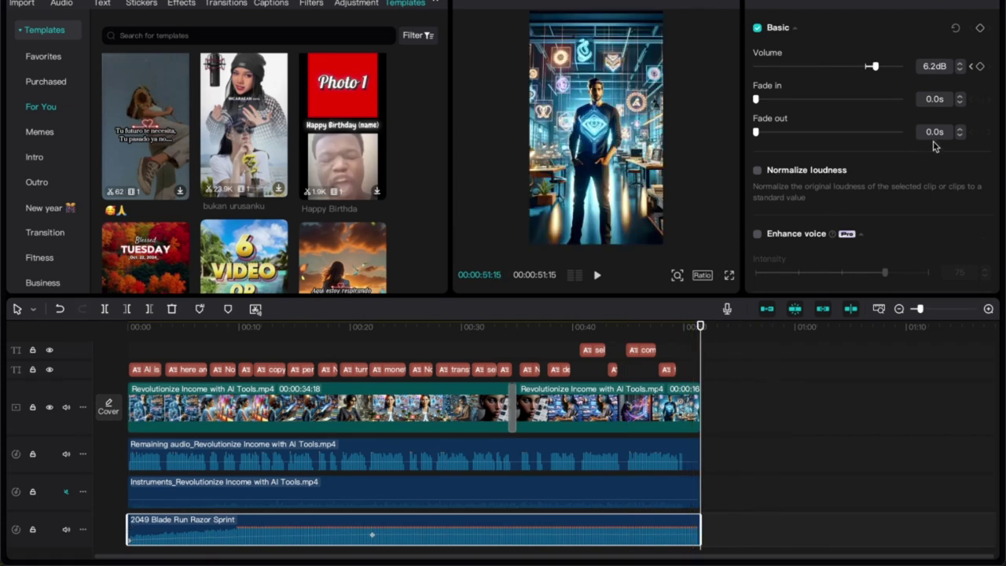
left_click(959, 129)
left_click(958, 130)
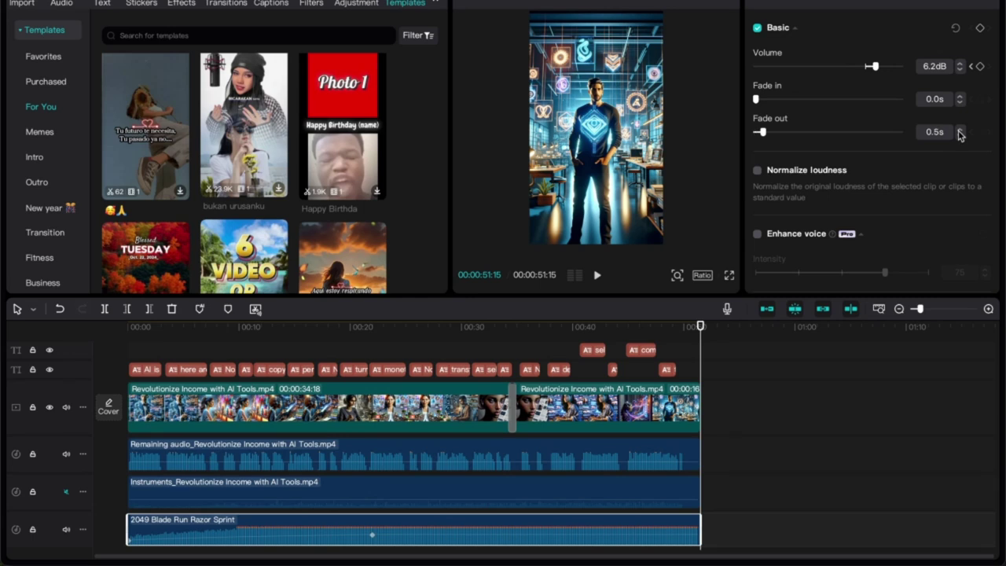
left_click(959, 130)
left_click(958, 130)
left_click(958, 129)
left_click(959, 129)
left_click(958, 129)
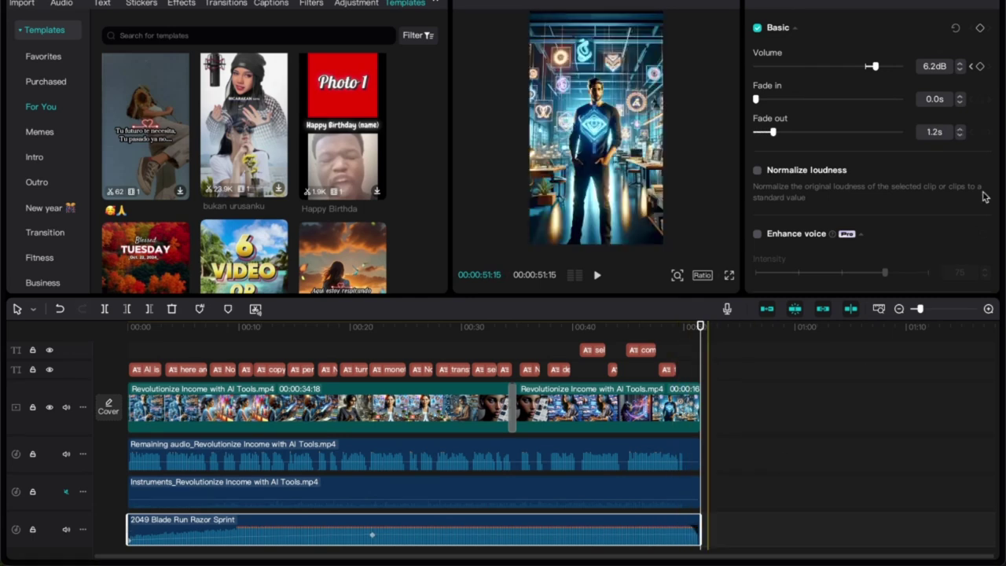
left_click(959, 130)
left_click(959, 130)
left_click(959, 130)
left_click(959, 129)
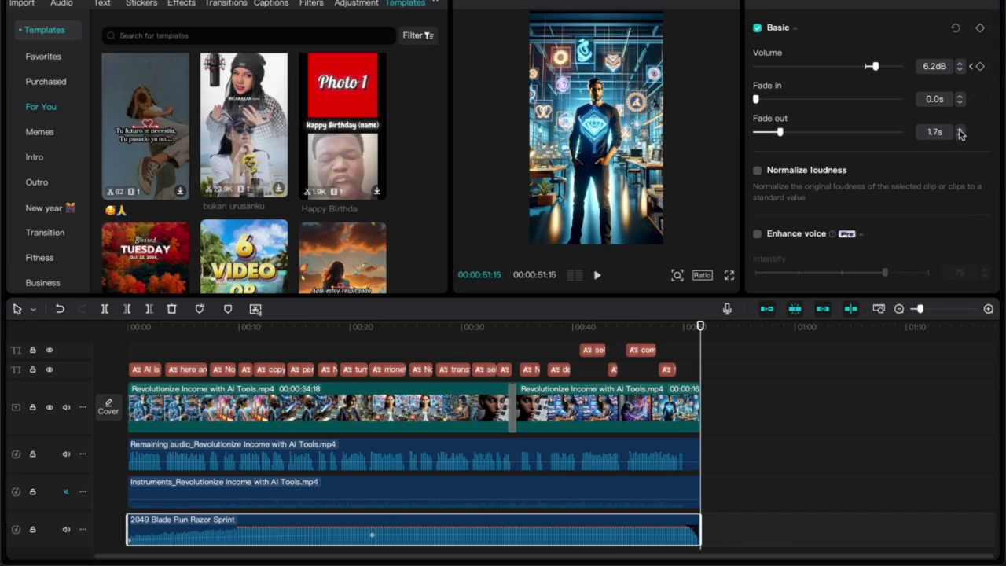
- Set the fade-out of the 2049 Blade Run Razor Sprint music clip to 2.3 s and play the video from about 42 seconds
left_click(959, 130)
left_click(958, 130)
left_click(959, 129)
left_click(959, 130)
left_click(959, 130)
left_click(959, 130)
left_click(958, 129)
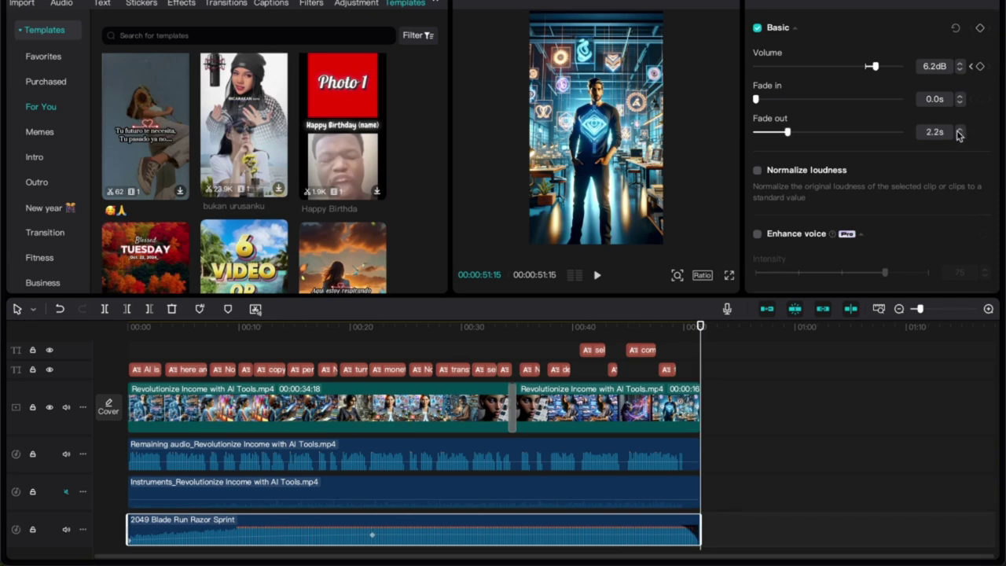
left_click(600, 322)
left_click(598, 275)
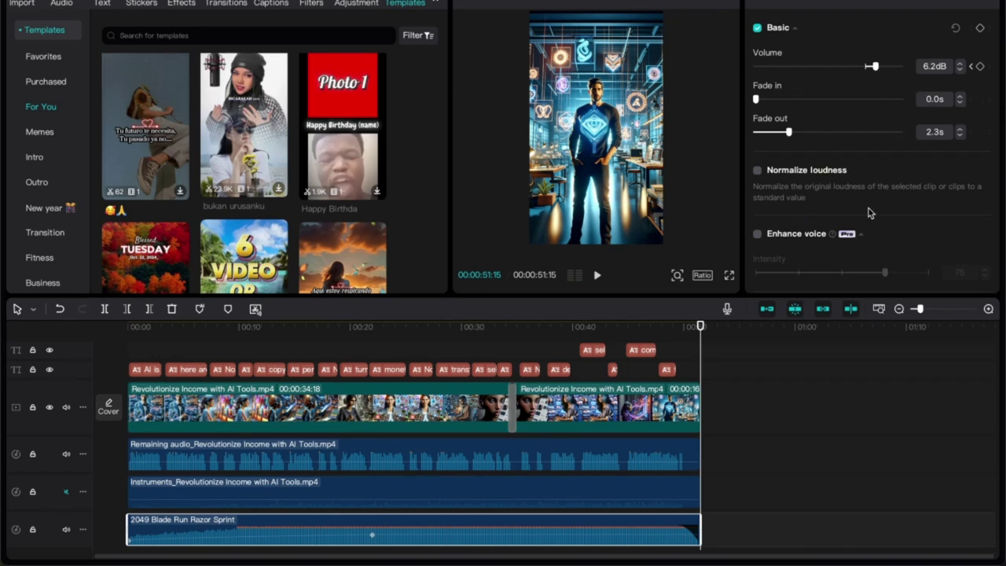
- Review the second video clip's animation and colour adjustment options, then the volume and fade settings of the voice and music clips
scroll(868, 209, "down", 5)
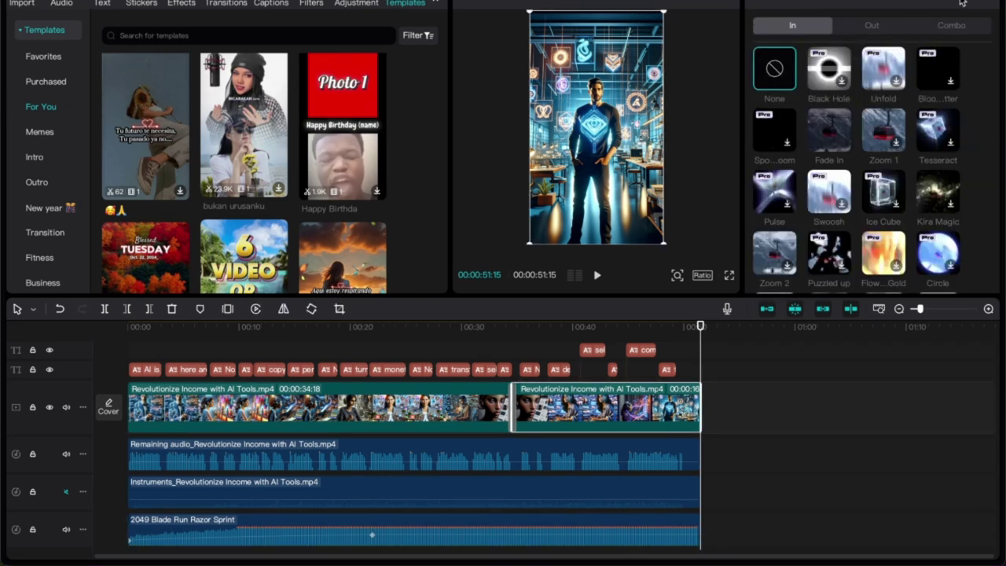
left_click(962, 2)
scroll(823, 184, "up", 3)
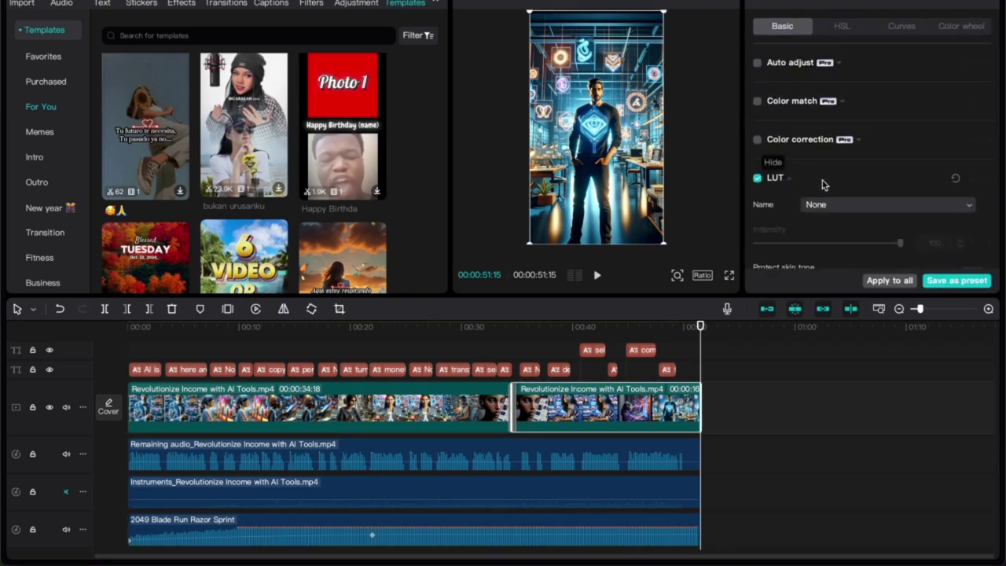
left_click(658, 456)
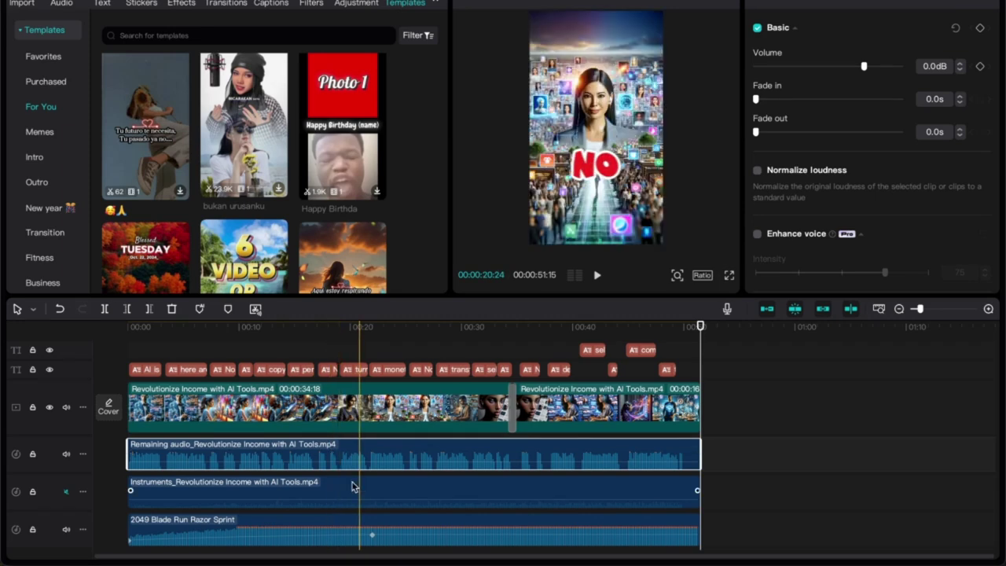
left_click(629, 530)
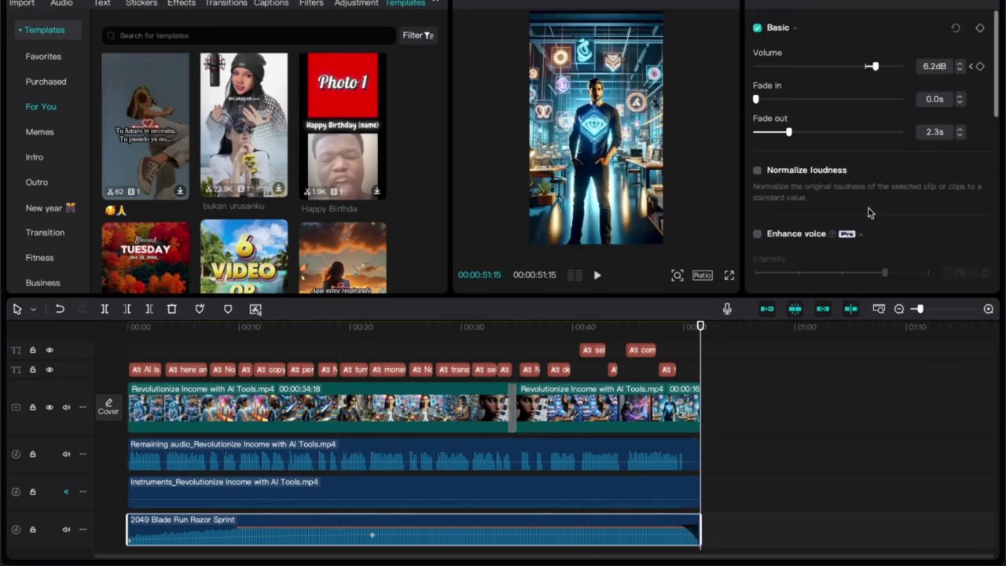